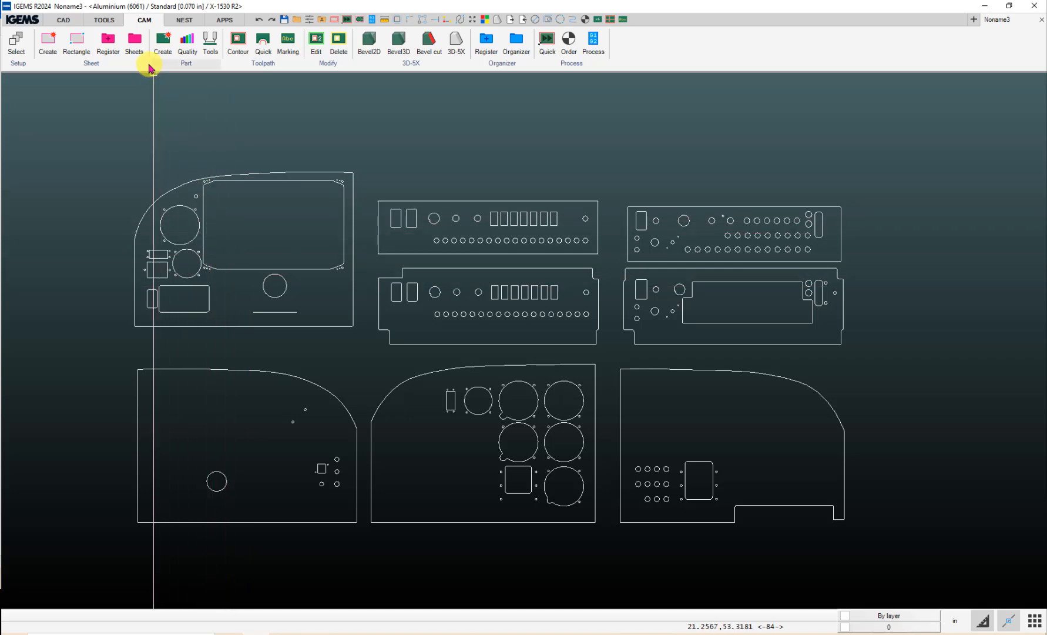
Step: Create parts from all the panel drawings, assigning the short horizontal line in the first panel as an other object
left_click(160, 48)
left_click_drag(102, 129, 897, 552)
right_click(897, 551)
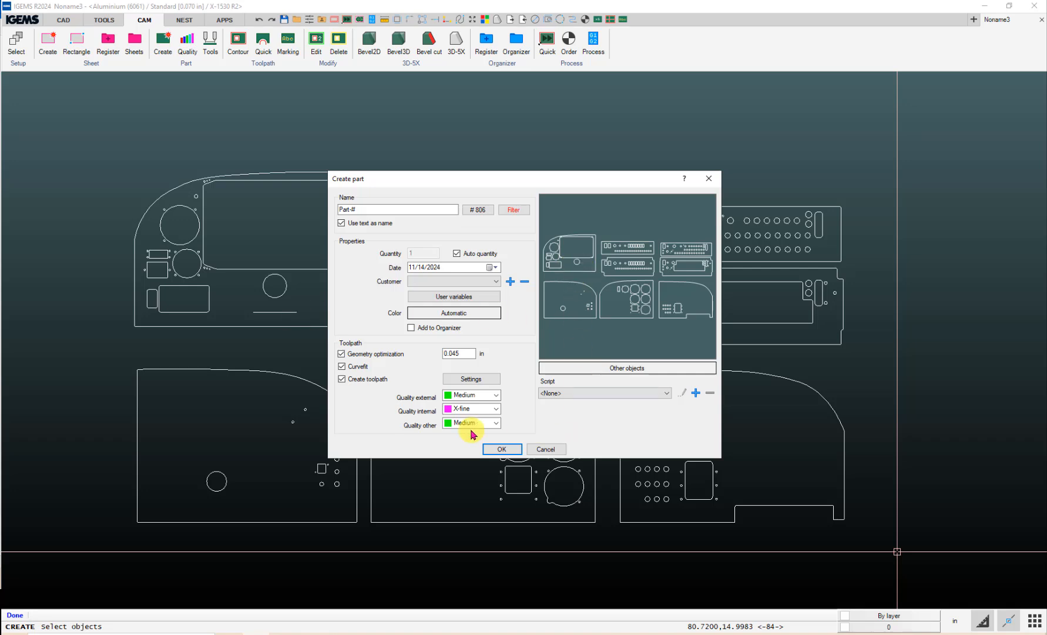
left_click(619, 370)
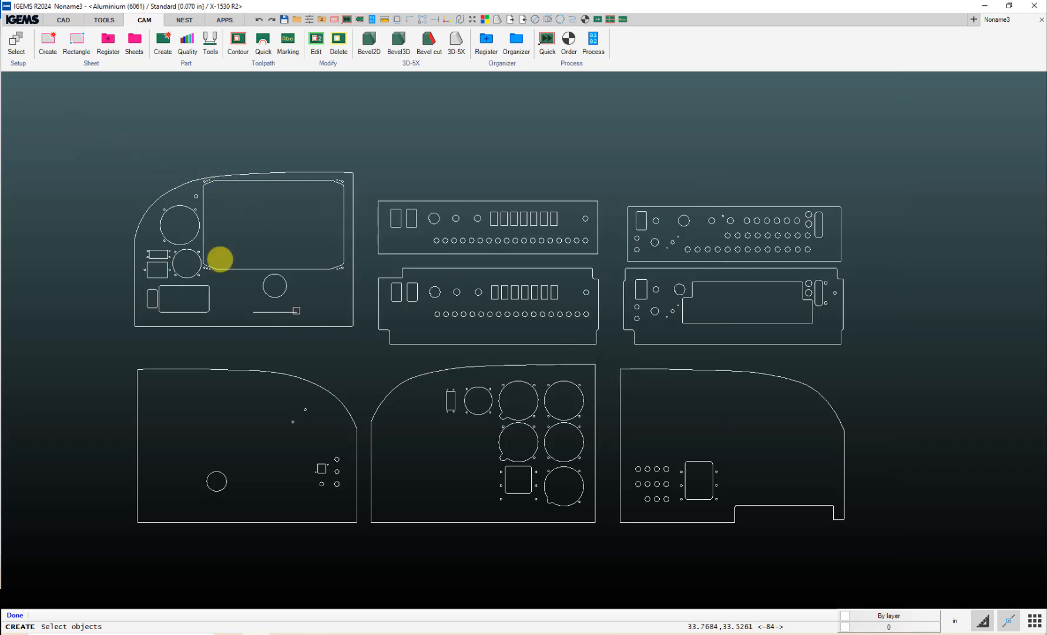
left_click_drag(93, 136, 910, 564)
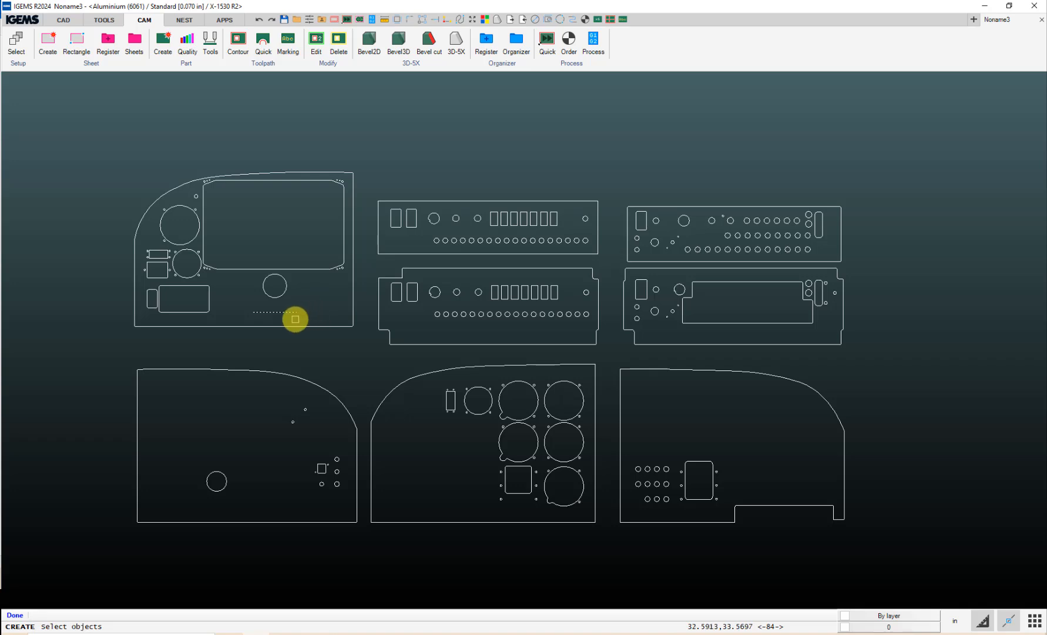
right_click(295, 319)
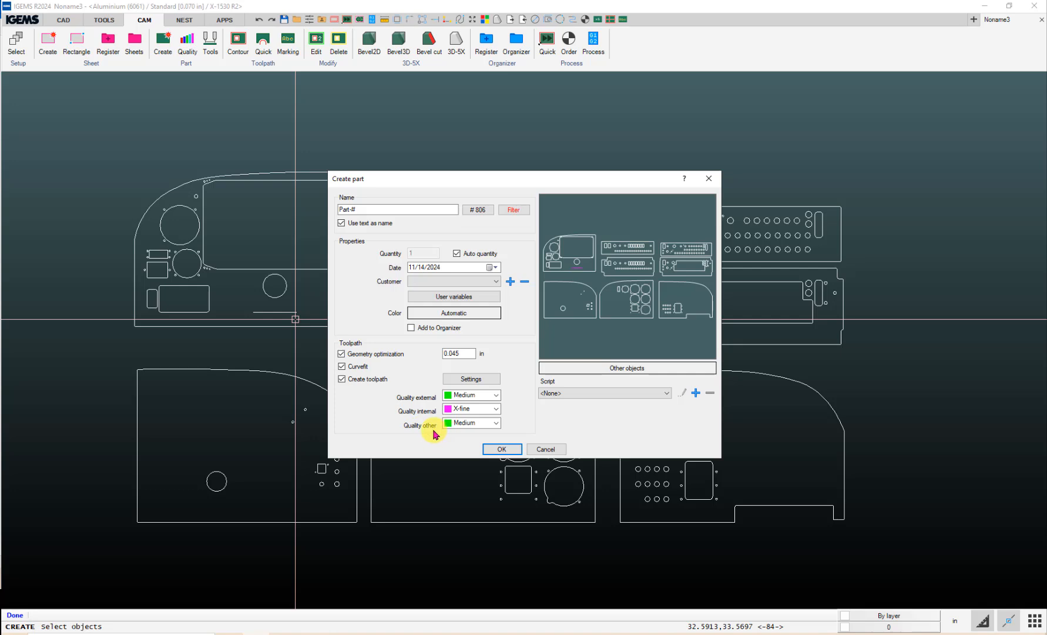
Step: Set the quality for other geometry to Fine and generate the parts with their toolpaths
left_click(493, 426)
left_click(461, 458)
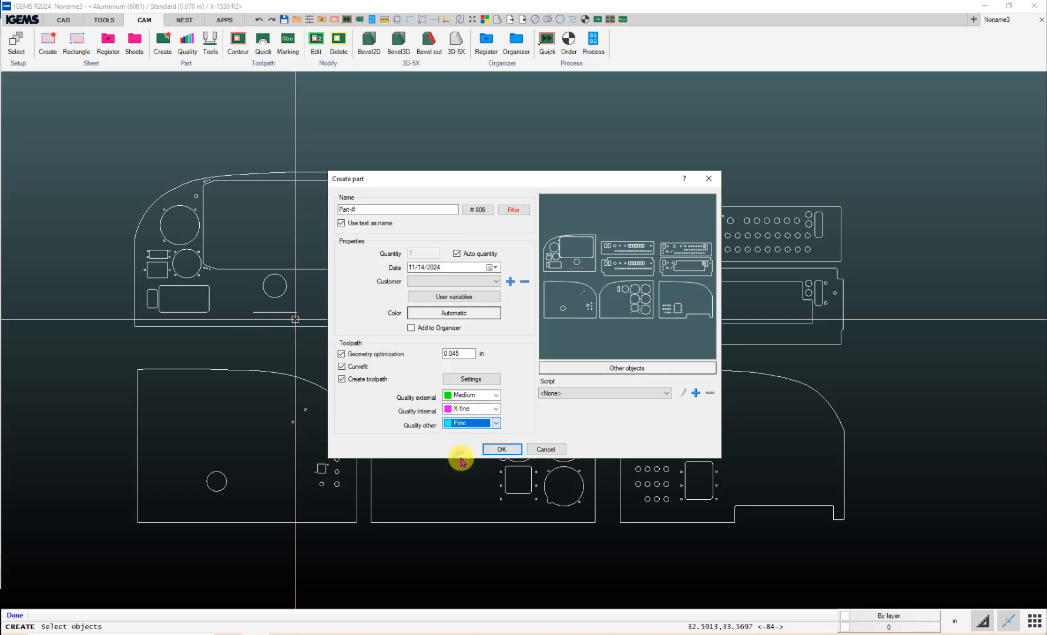
left_click(500, 448)
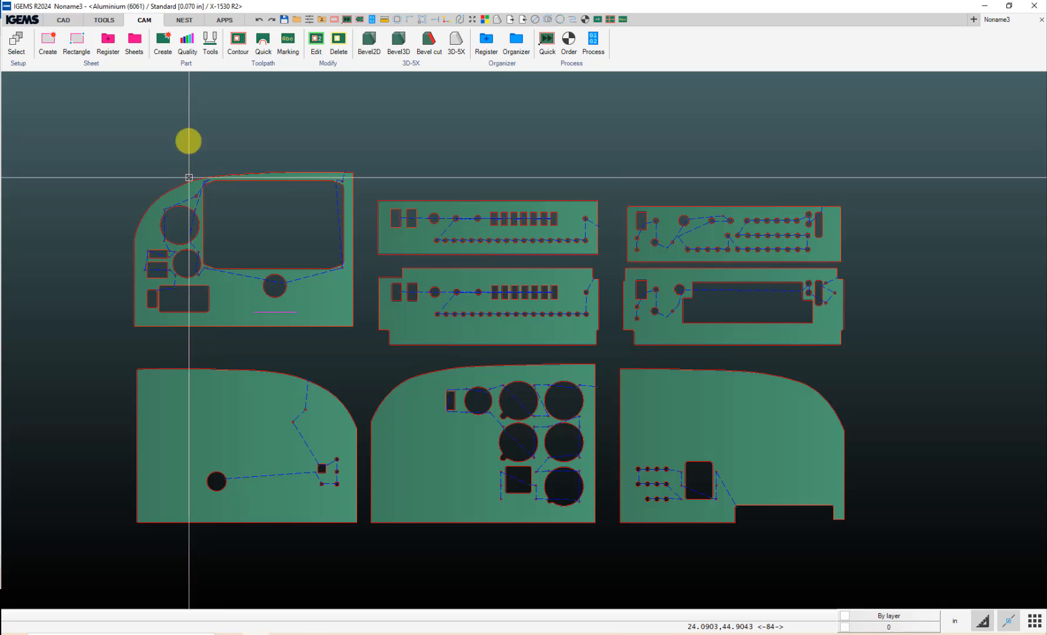
Step: Open the quality settings for the first panel and paint its large screen cutout with Medium quality
left_click(187, 43)
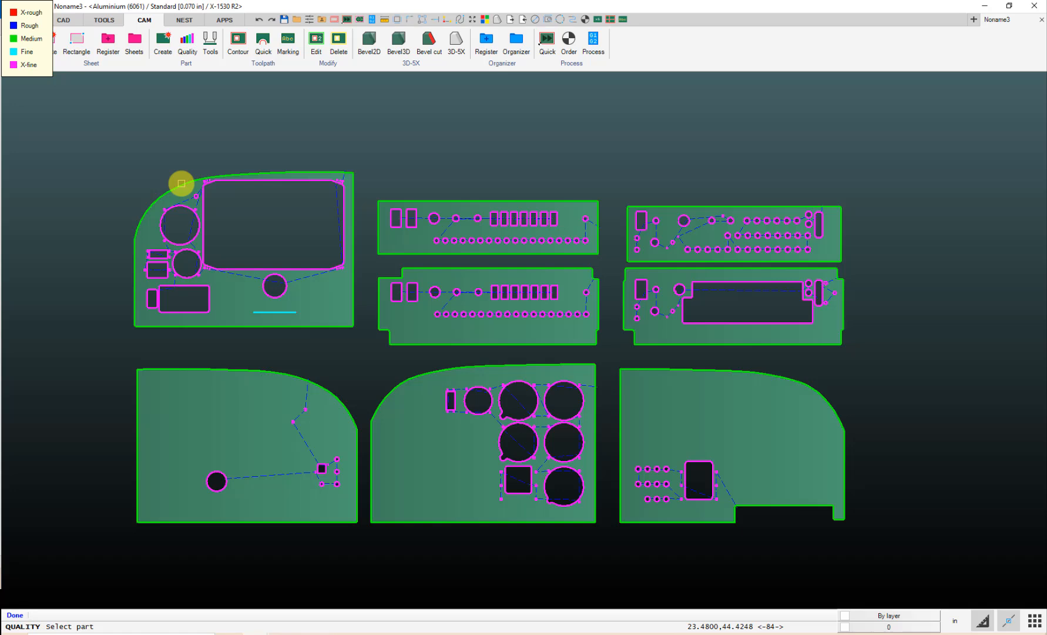
left_click(181, 184)
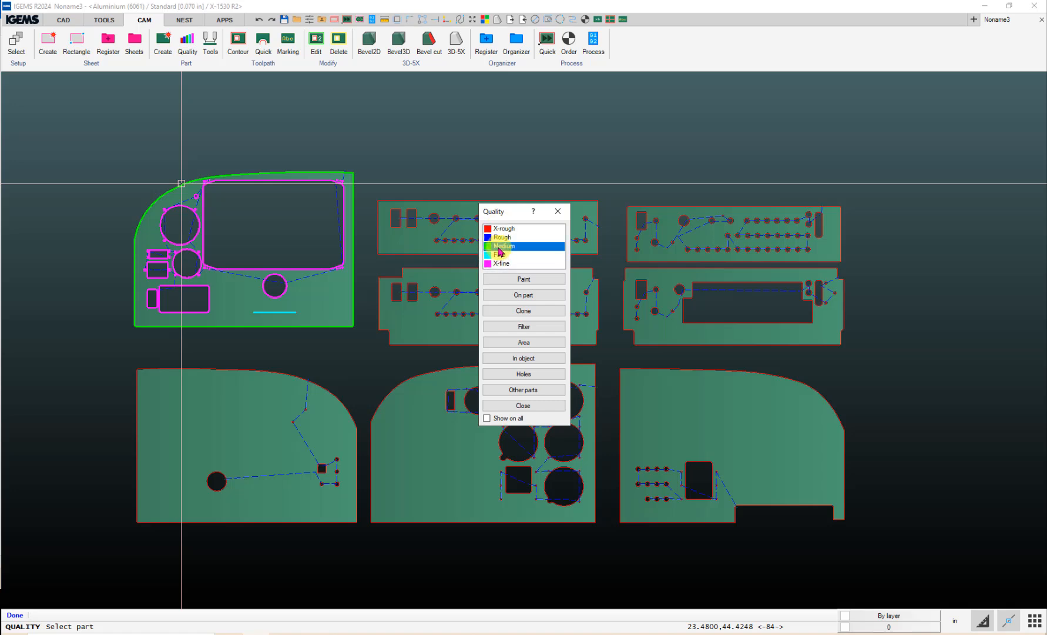
left_click(524, 280)
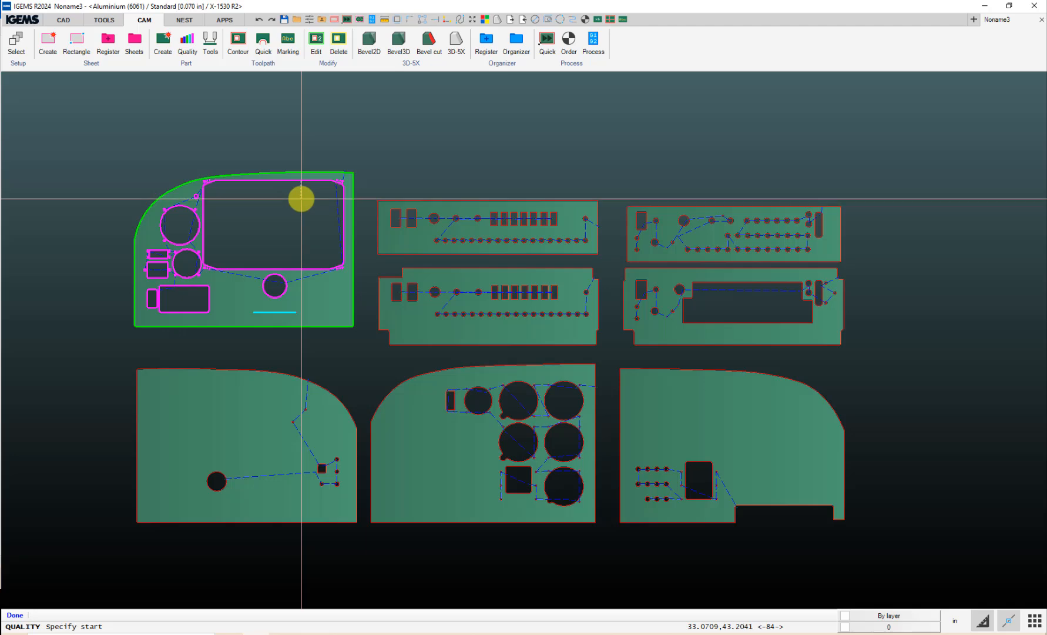
scroll(299, 206, "up", 3)
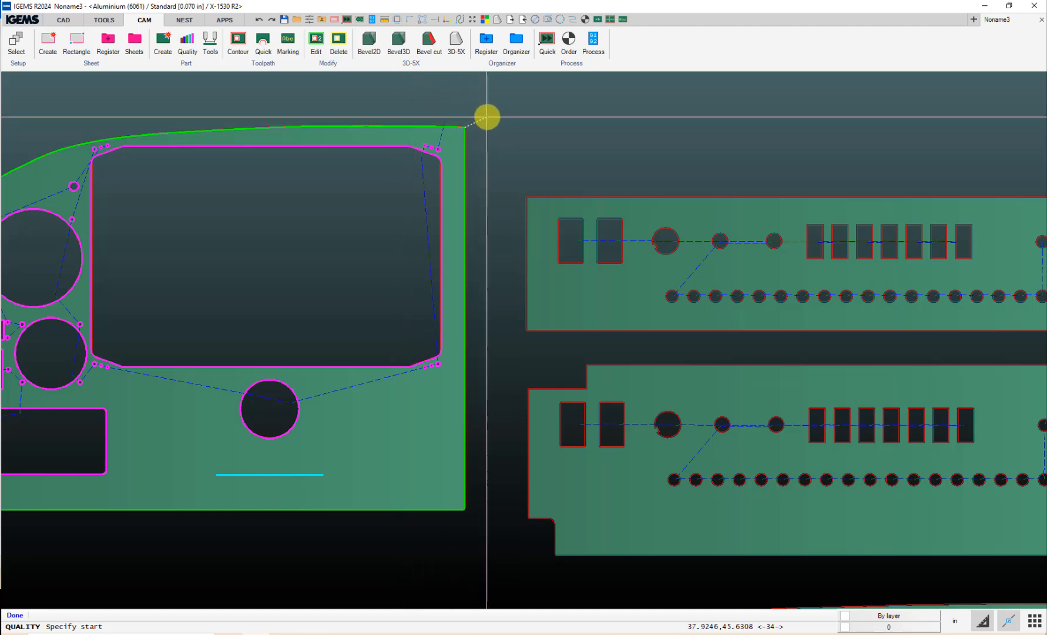
scroll(497, 107, "down", 2)
scroll(494, 106, "up", 3)
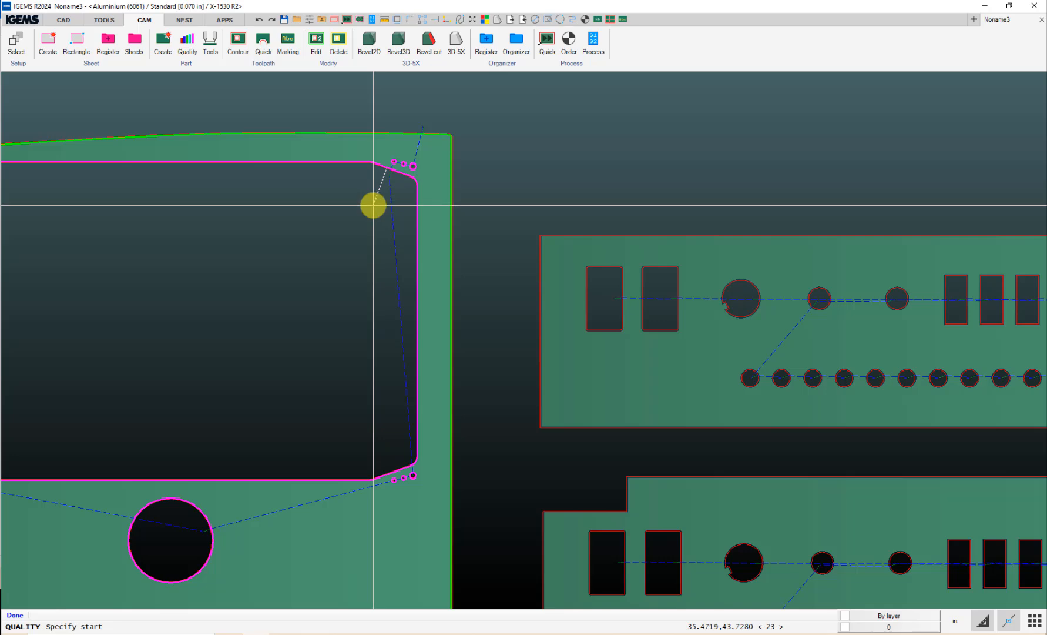
scroll(370, 203, "down", 2)
middle_click_drag(374, 206, 455, 224)
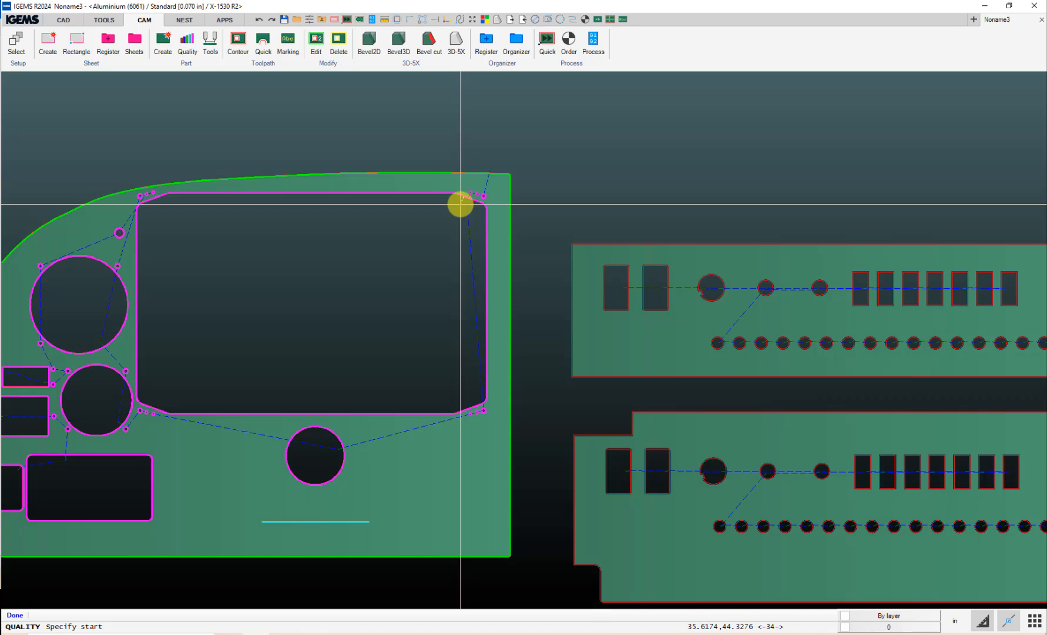
left_click(461, 203)
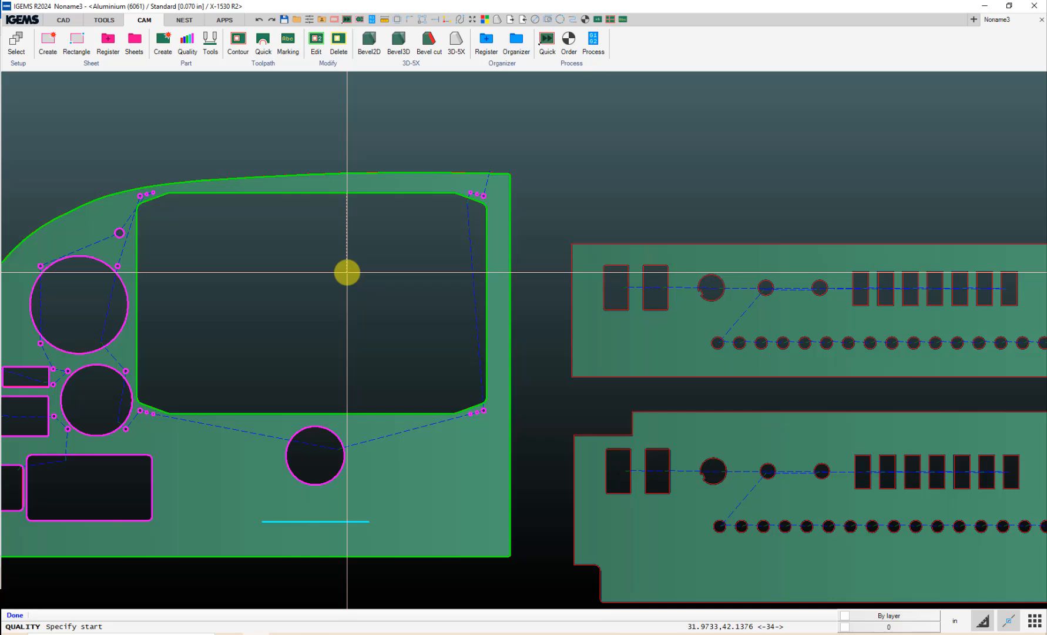
Step: Paint the upper arc of the first panel's largest round hole with Medium quality
middle_click_drag(347, 272, 401, 297)
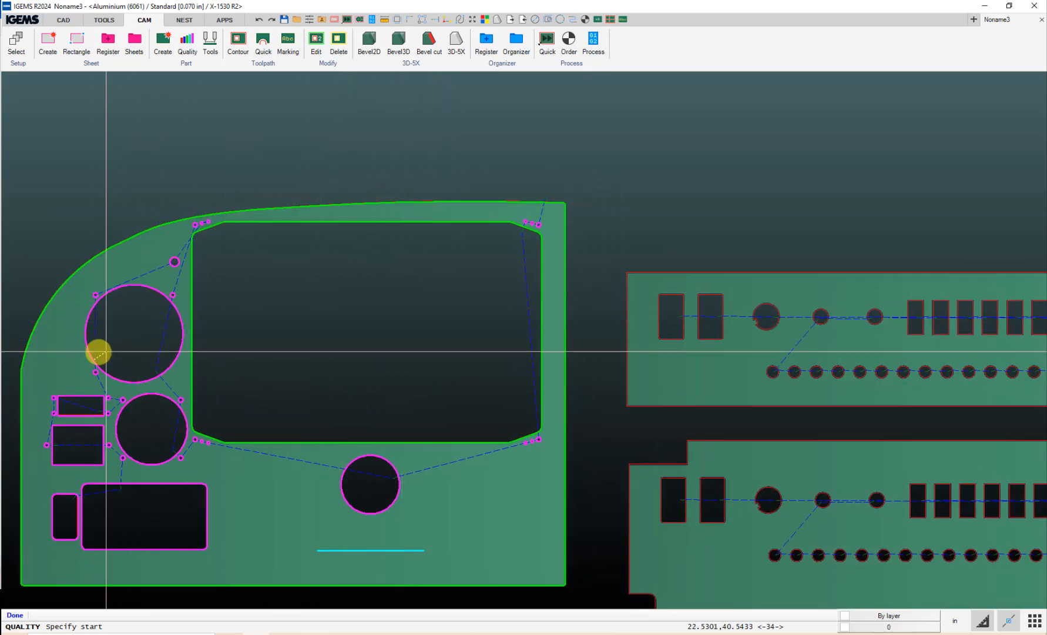
scroll(88, 332, "up", 1)
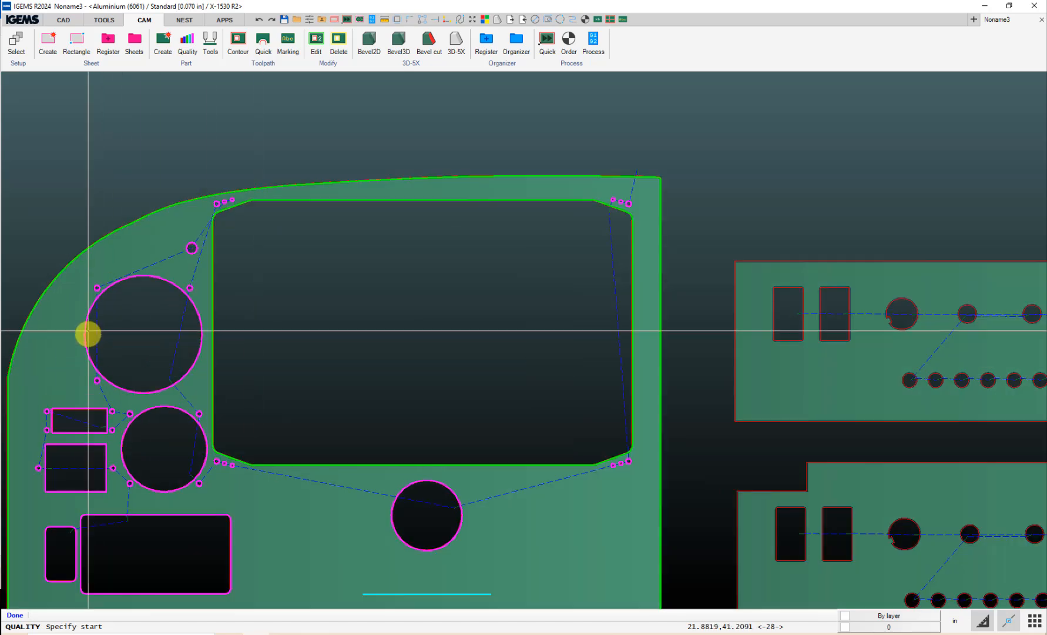
scroll(88, 332, "up", 4)
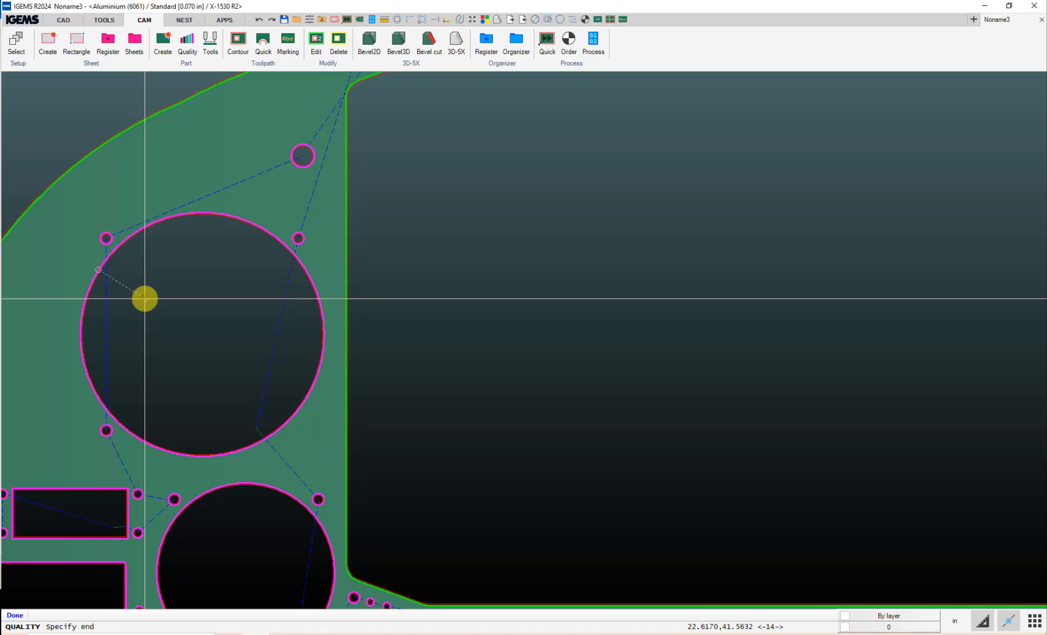
left_click(283, 380)
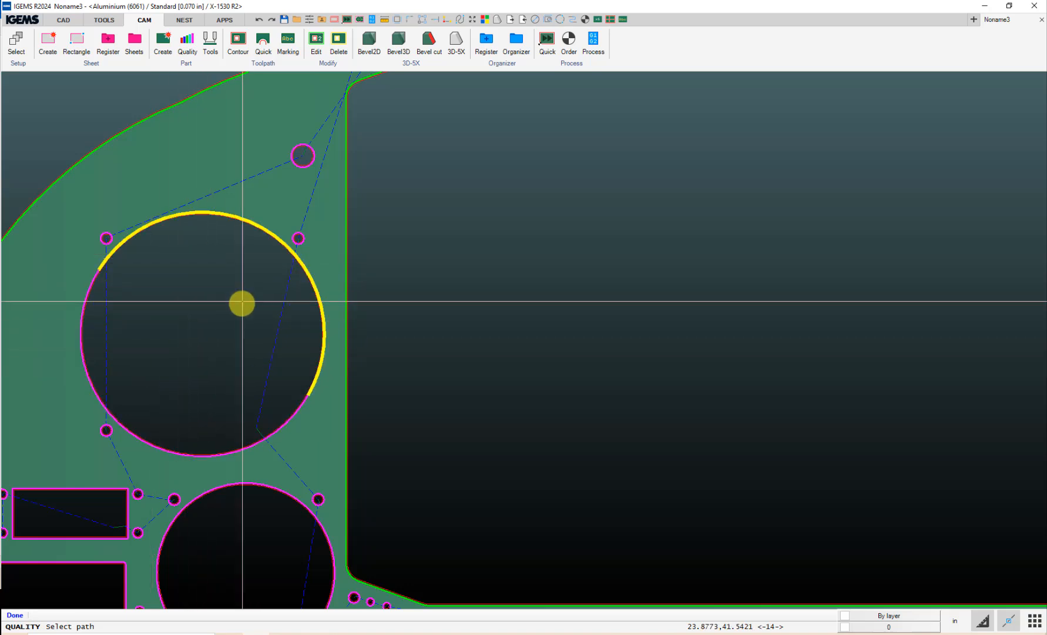
left_click(216, 273)
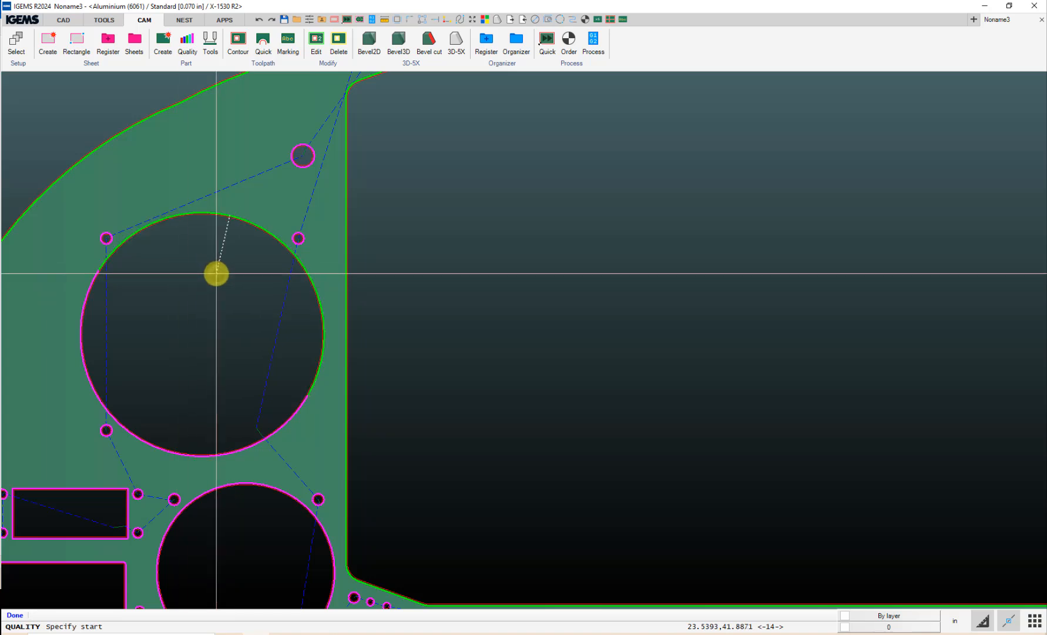
left_click(216, 273)
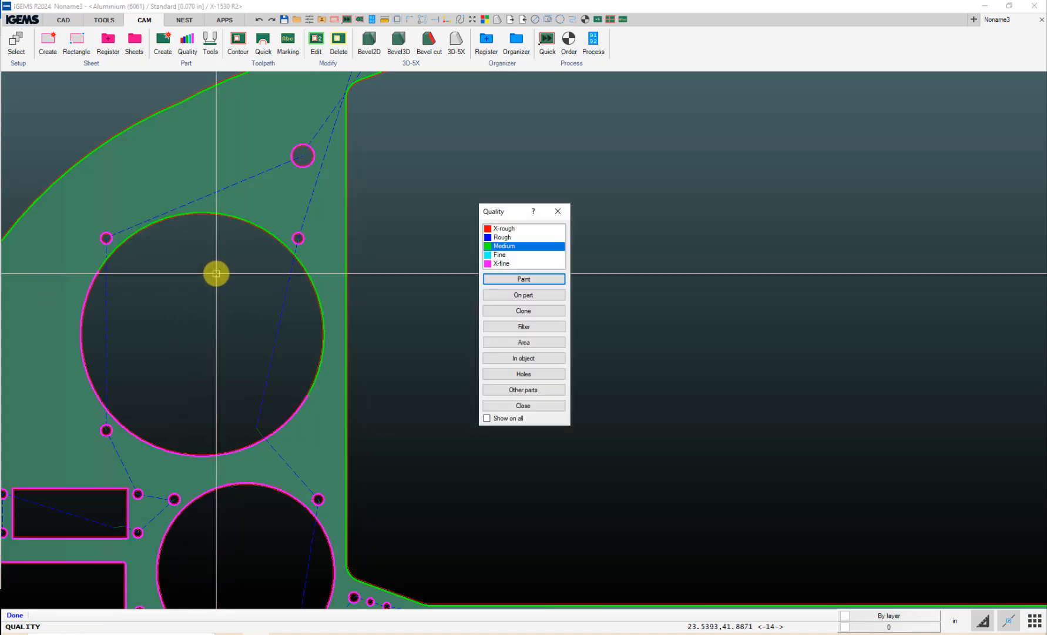
Step: Paint the lower-right arc of the largest round hole with Fine quality
left_click(491, 276)
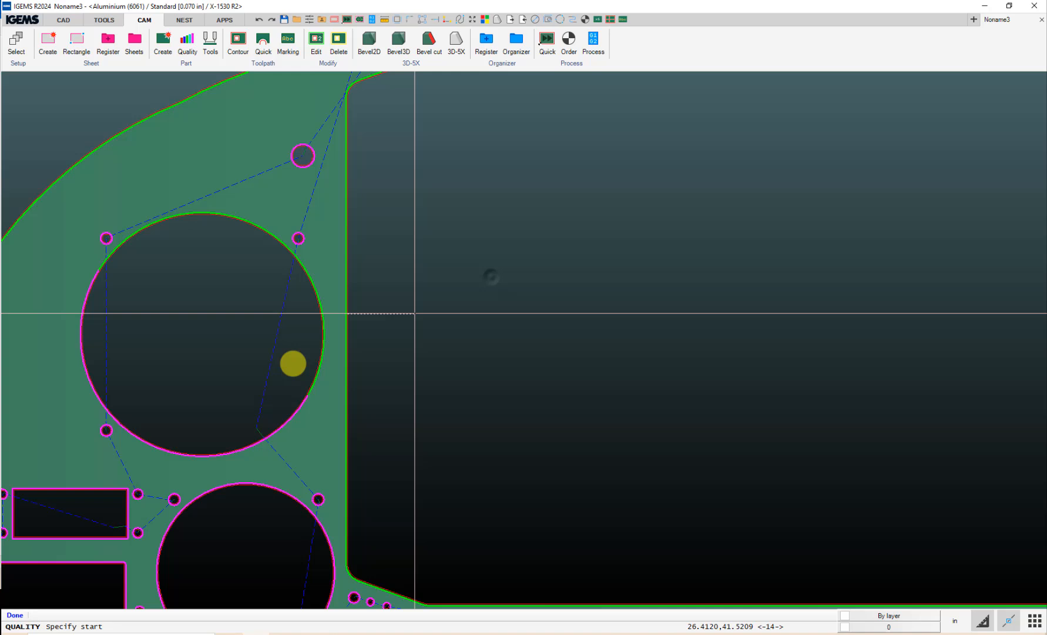
left_click(208, 421)
left_click(300, 353)
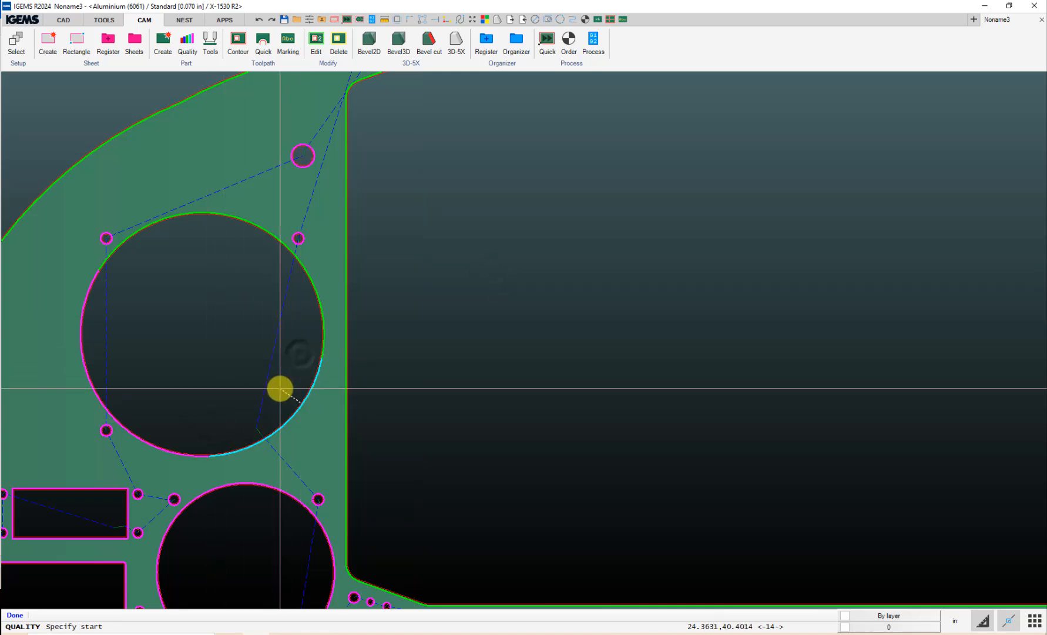
left_click(295, 375)
Step: Paint the bottom arc of the largest round hole with X-rough quality
left_click(491, 264)
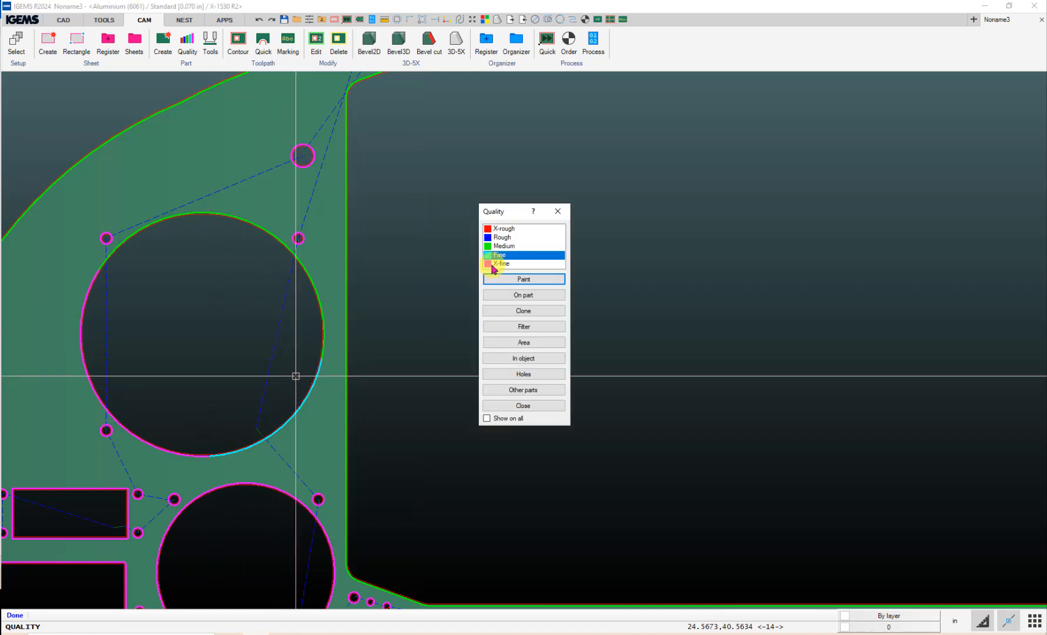
left_click(497, 230)
left_click(498, 279)
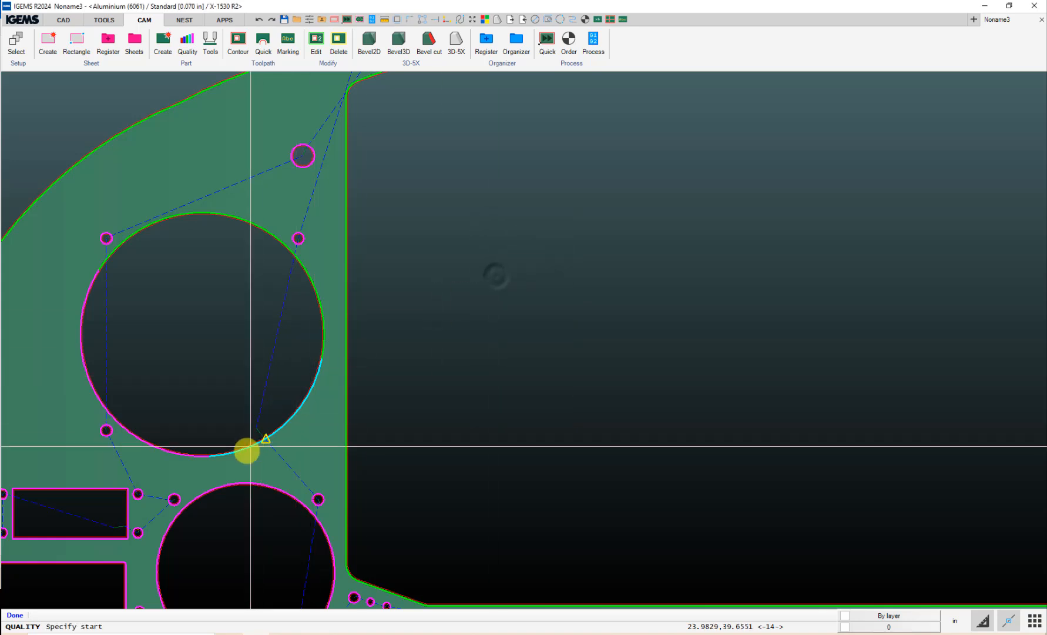
left_click(216, 467)
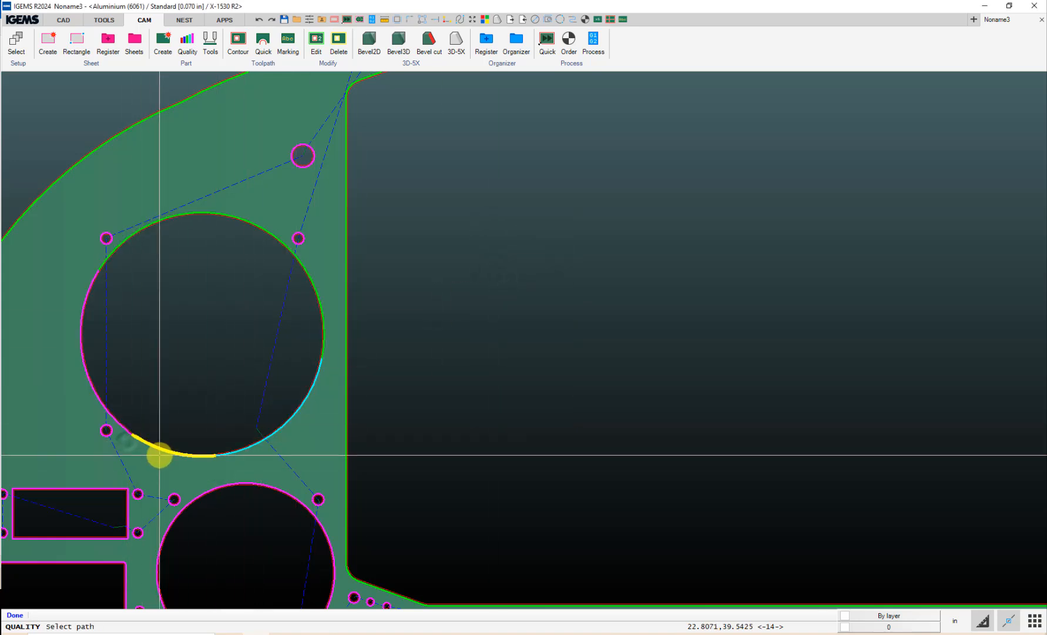
left_click(183, 401)
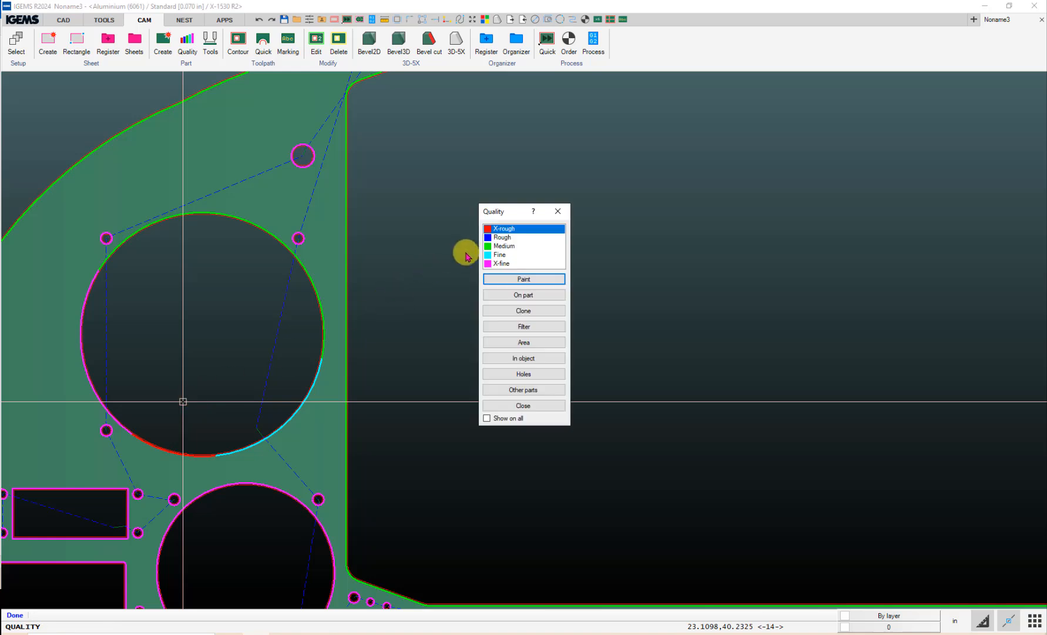
Step: Paint the left arc of the largest round hole with Rough quality
left_click(487, 238)
left_click(483, 278)
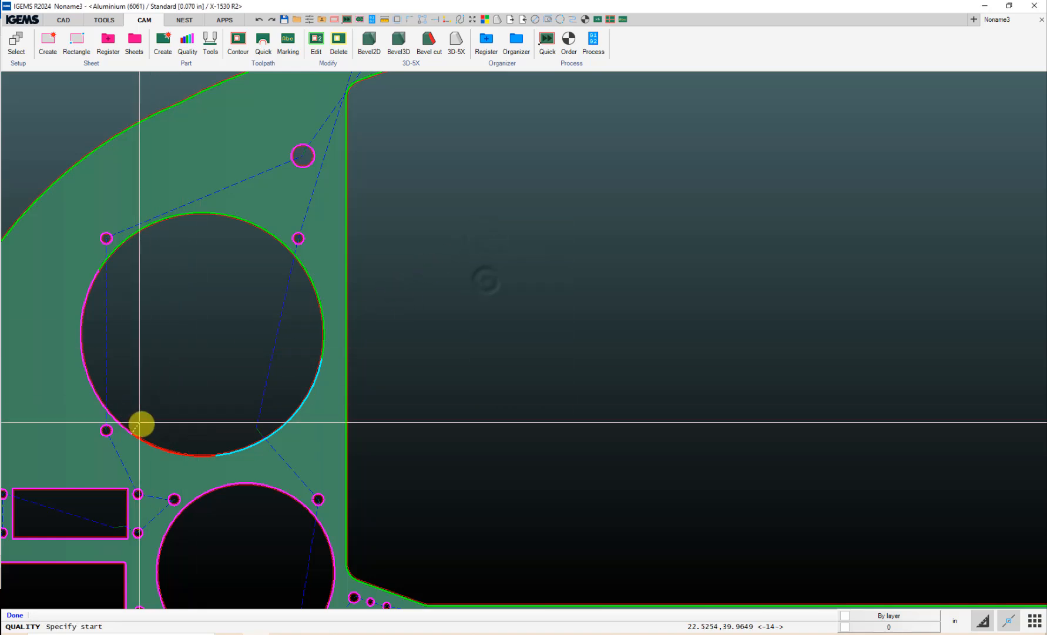
left_click(140, 426)
left_click(130, 269)
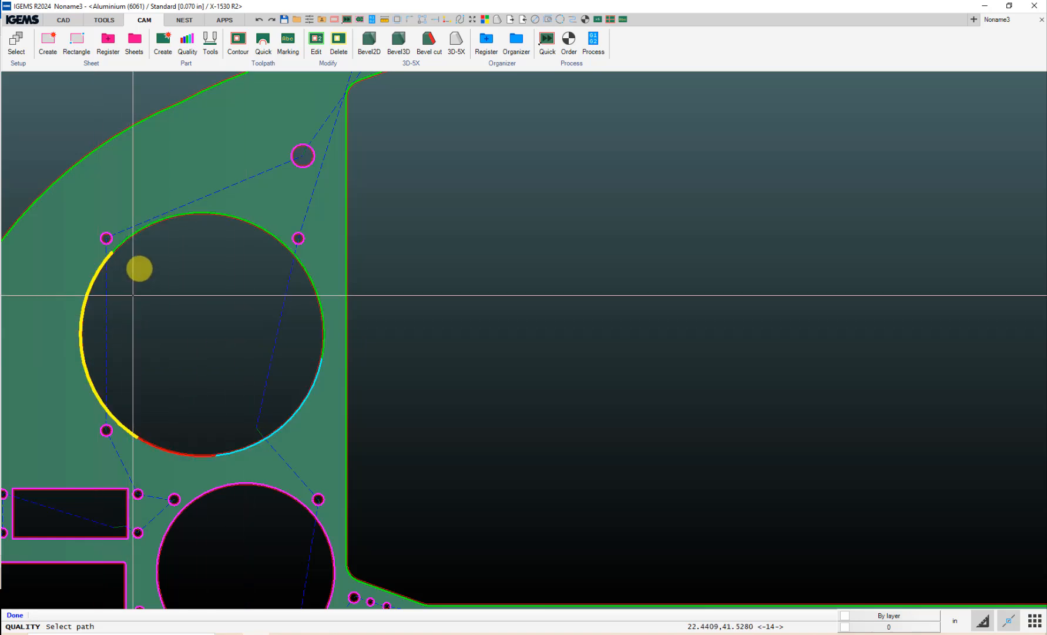
left_click(119, 356)
left_click(233, 337)
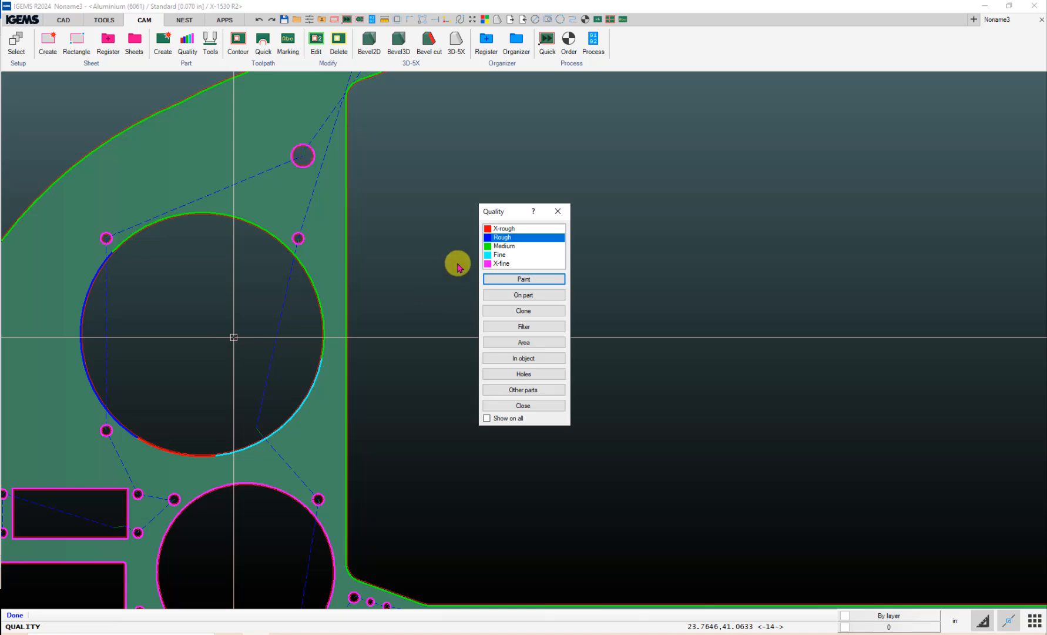
Step: Repaint the entire largest round hole with Medium quality
left_click(492, 246)
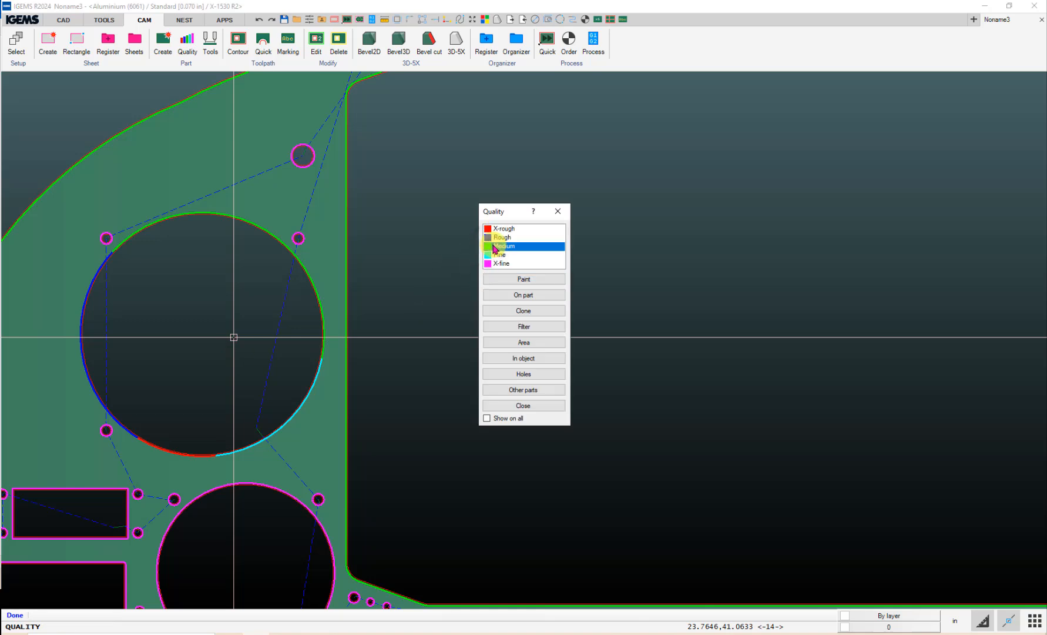
left_click(511, 279)
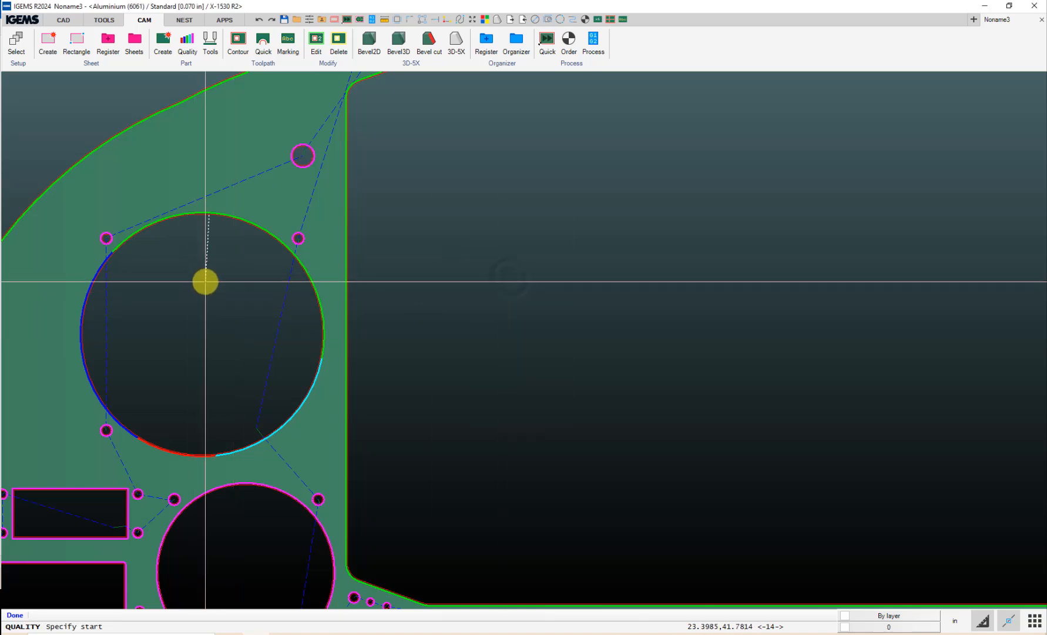
left_click(205, 281)
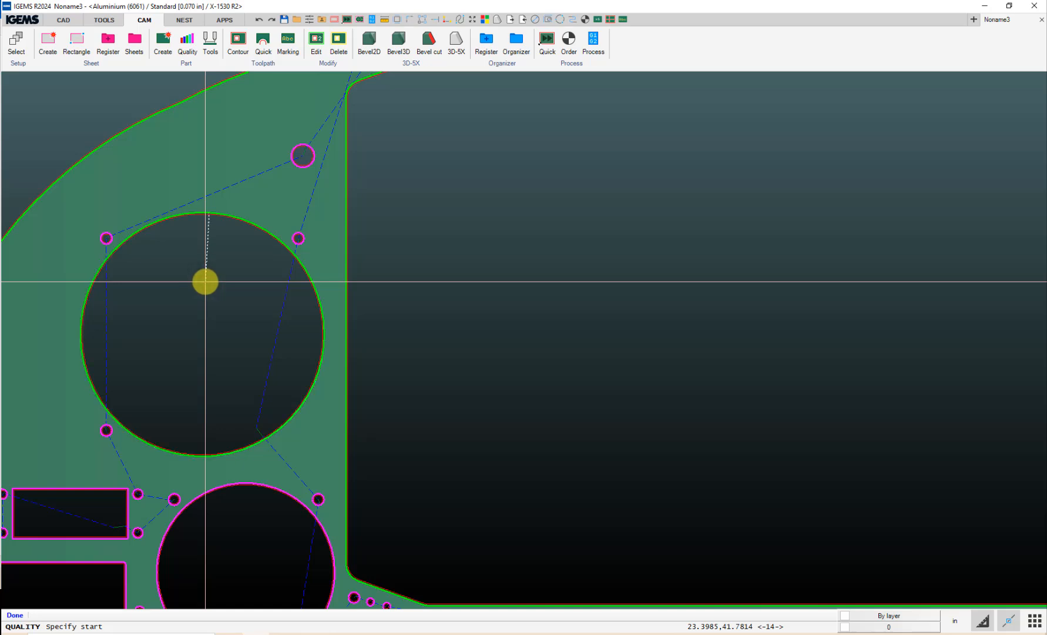
right_click(206, 279)
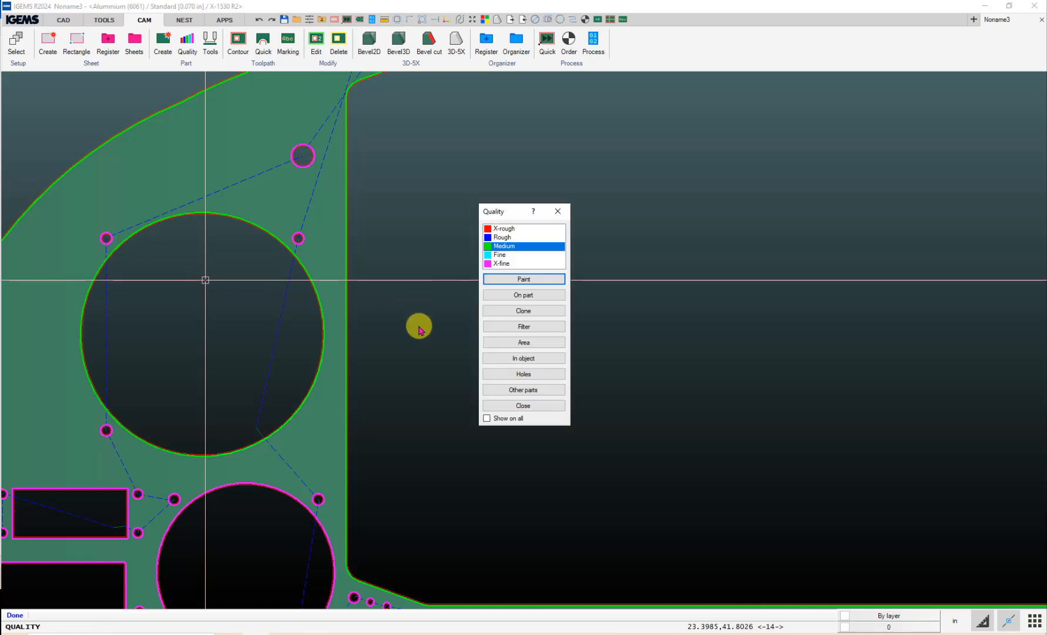
Step: Apply Medium quality to every contour of the first panel at once
scroll(419, 325, "down", 2)
scroll(417, 322, "down", 2)
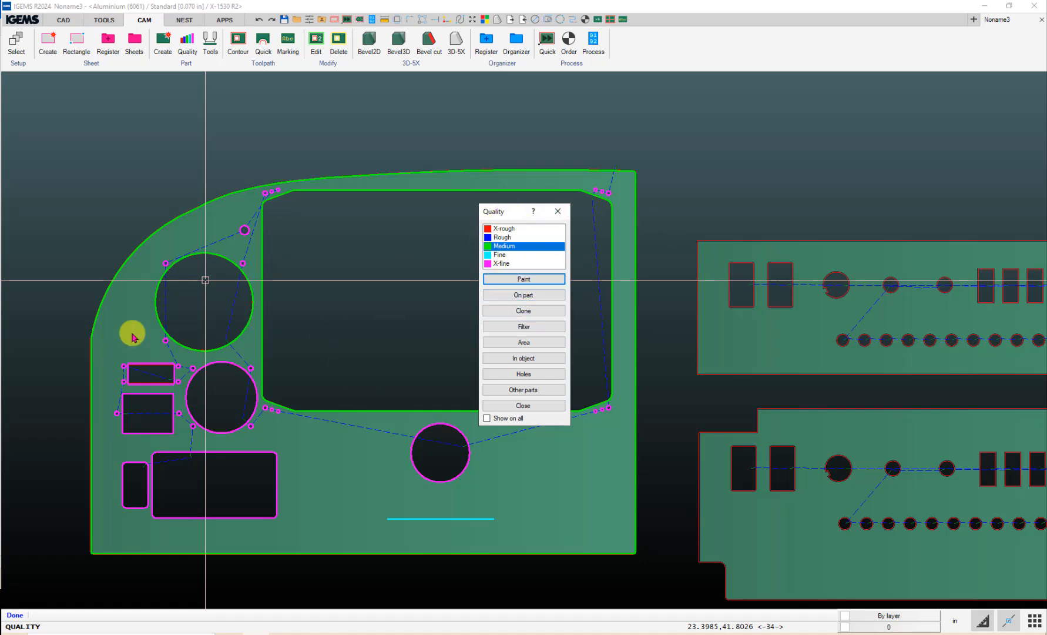
left_click(515, 296)
left_click(512, 293)
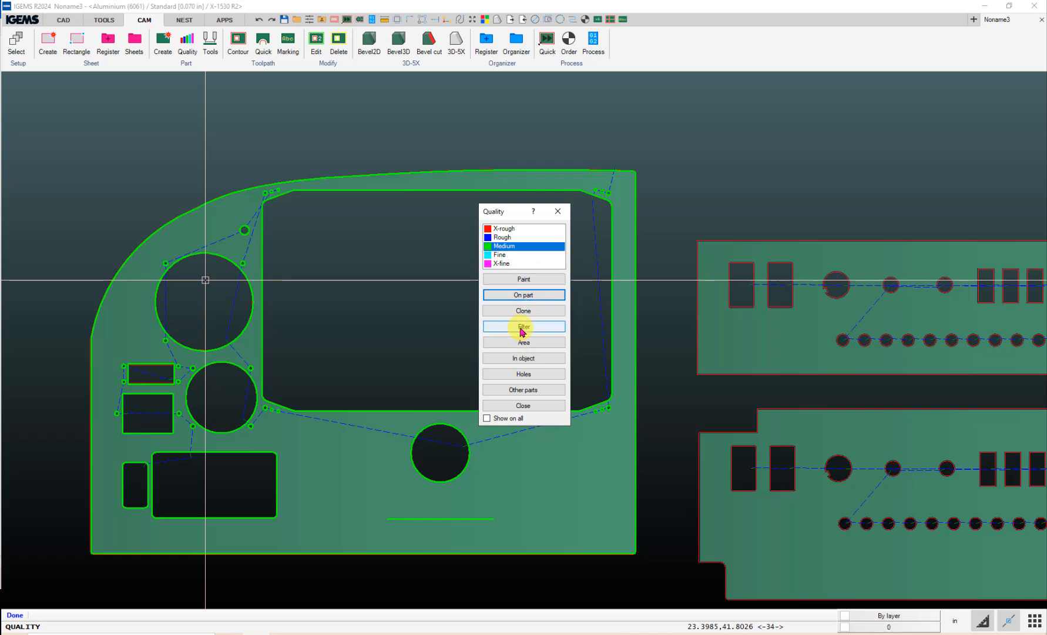
Step: Apply Fine quality by filter to the first panel, using the large window's lower-left corner arc as the filter
left_click(498, 255)
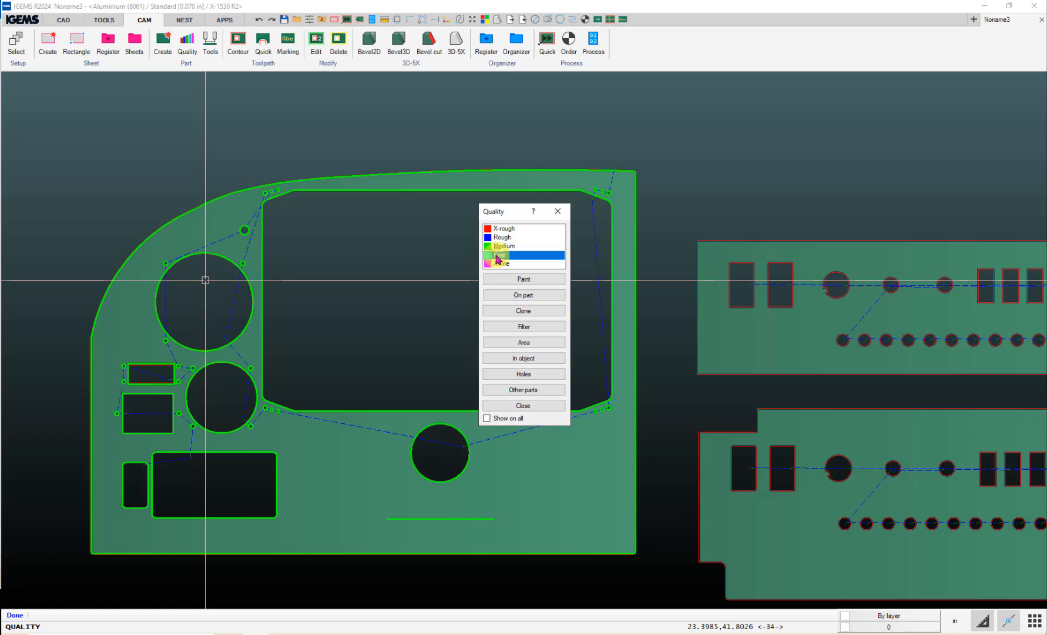
left_click(523, 327)
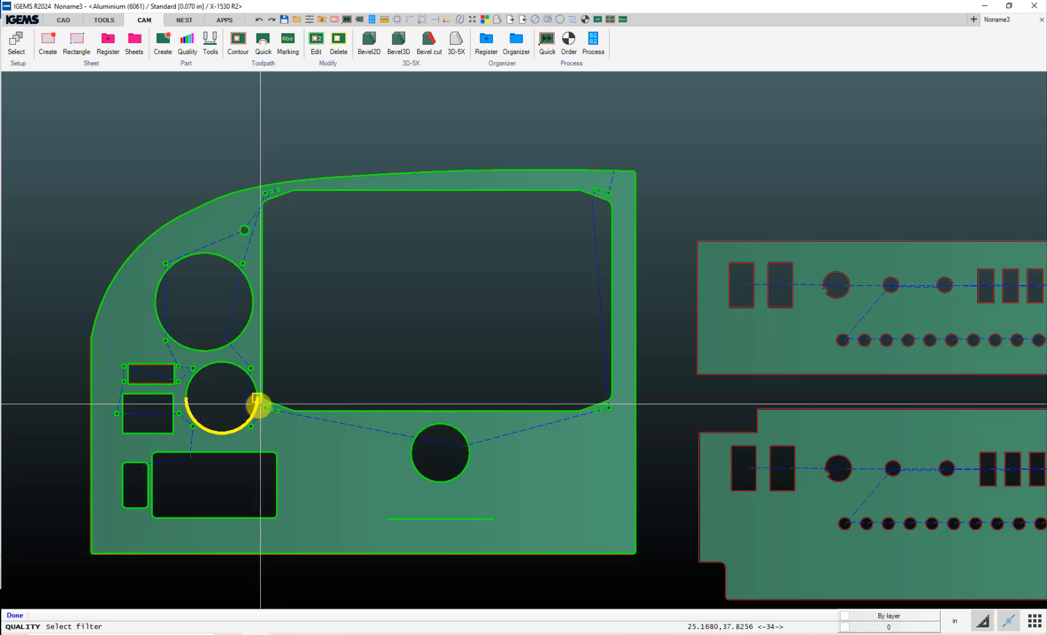
scroll(180, 380, "up", 3)
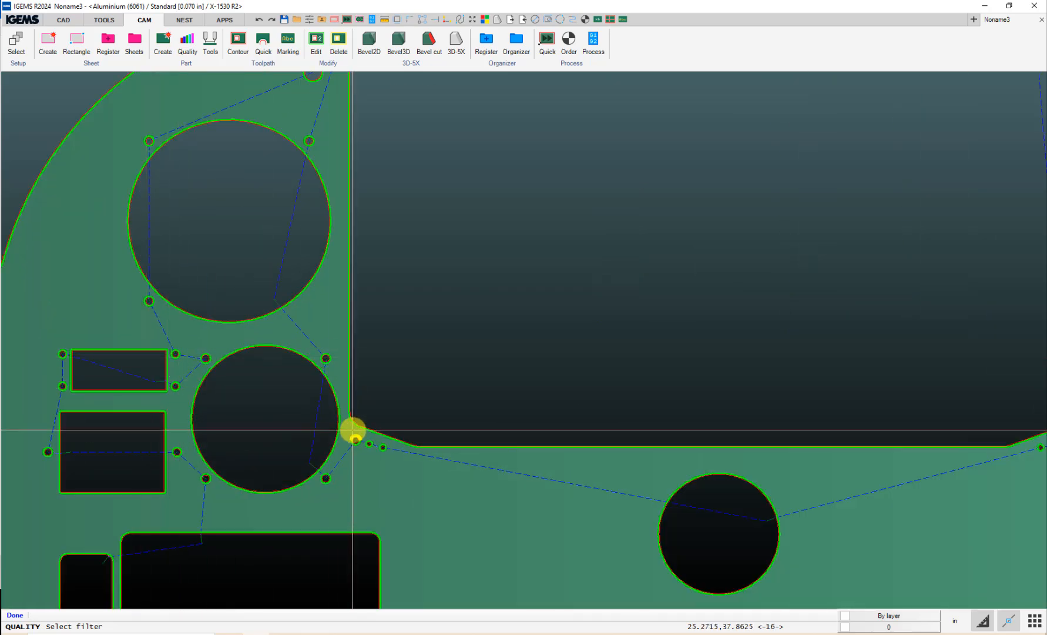
scroll(421, 447, "up", 3)
scroll(313, 390, "down", 2)
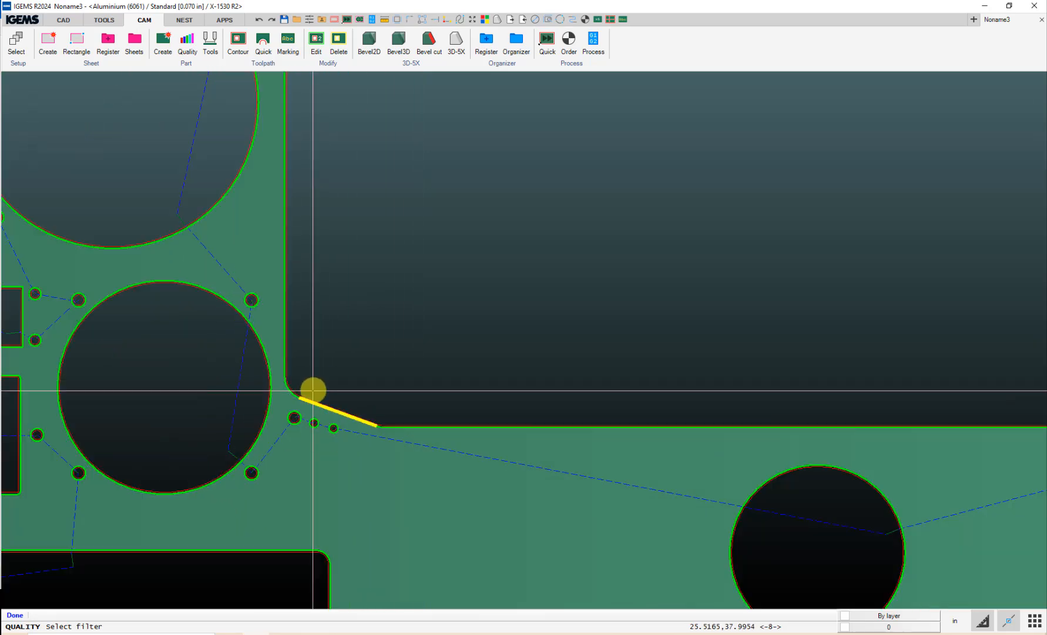
scroll(314, 390, "down", 4)
scroll(303, 382, "up", 6)
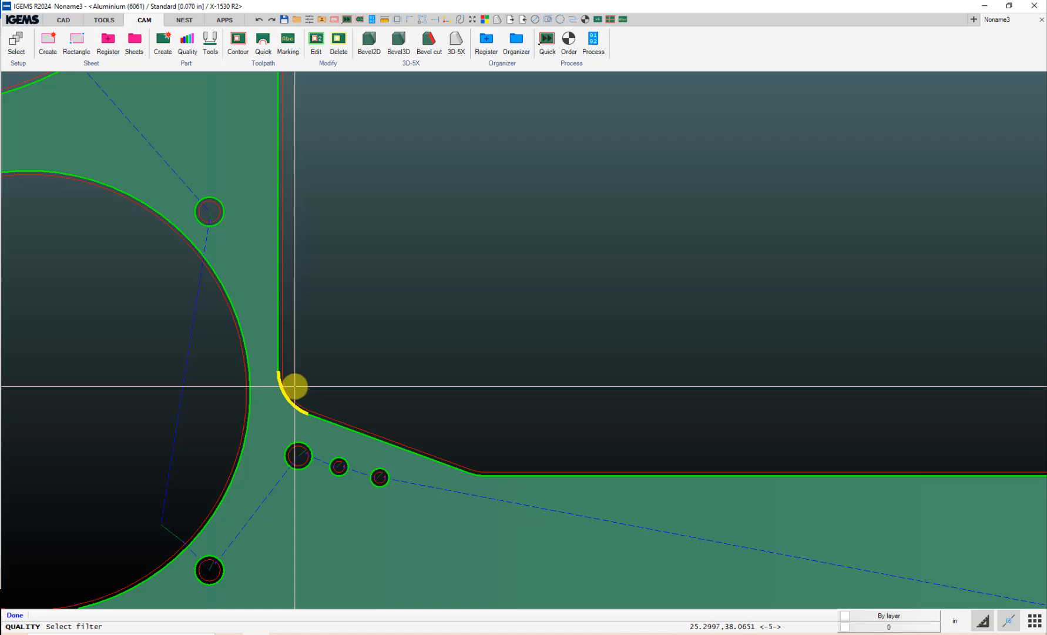
left_click(295, 386)
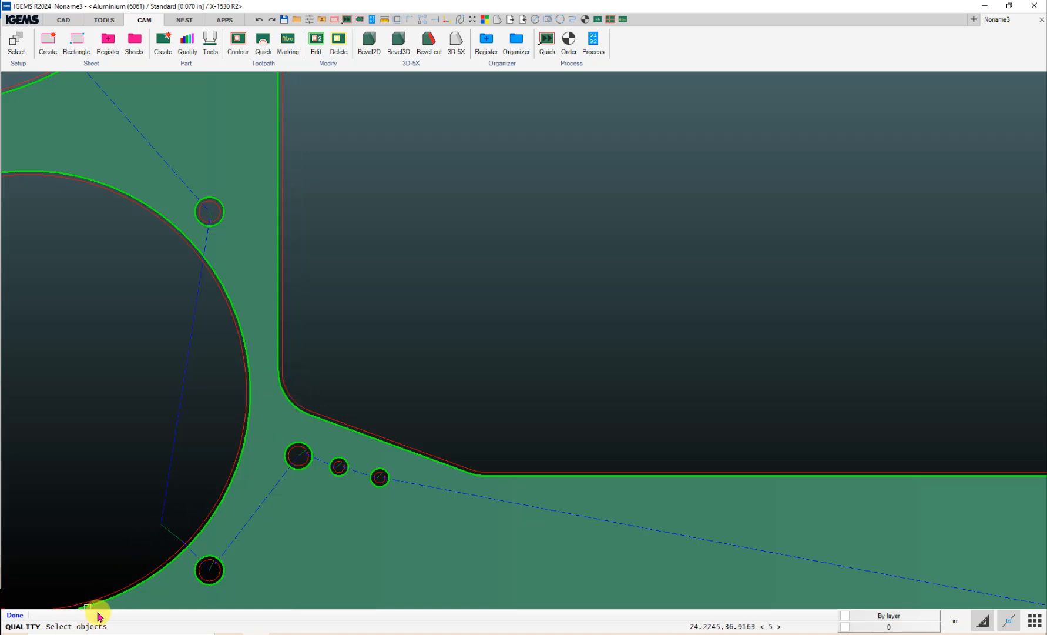
scroll(294, 496, "down", 6)
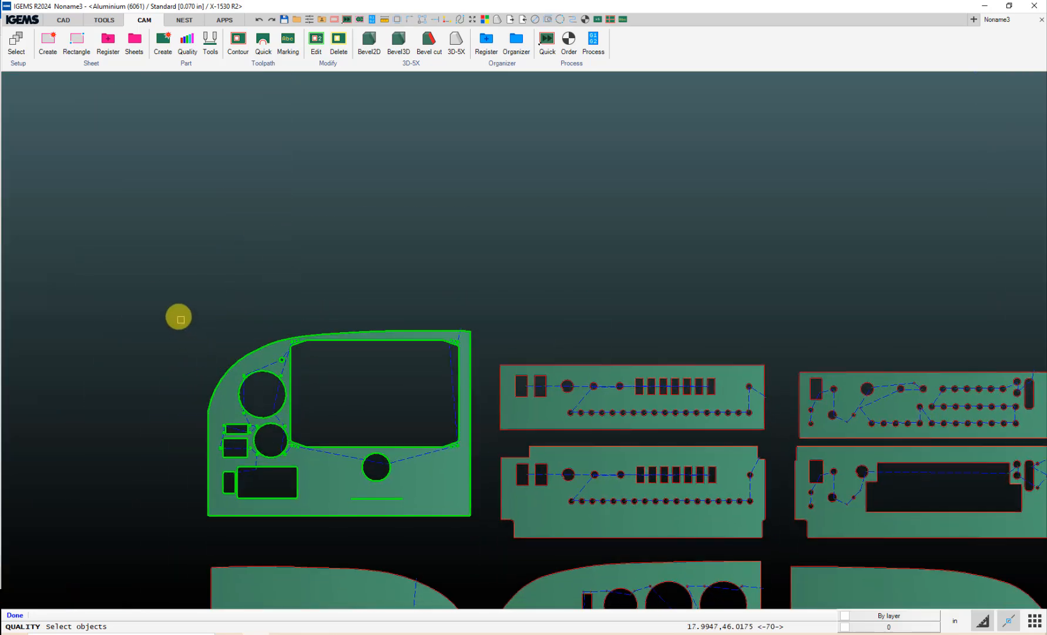
left_click_drag(169, 298, 480, 532)
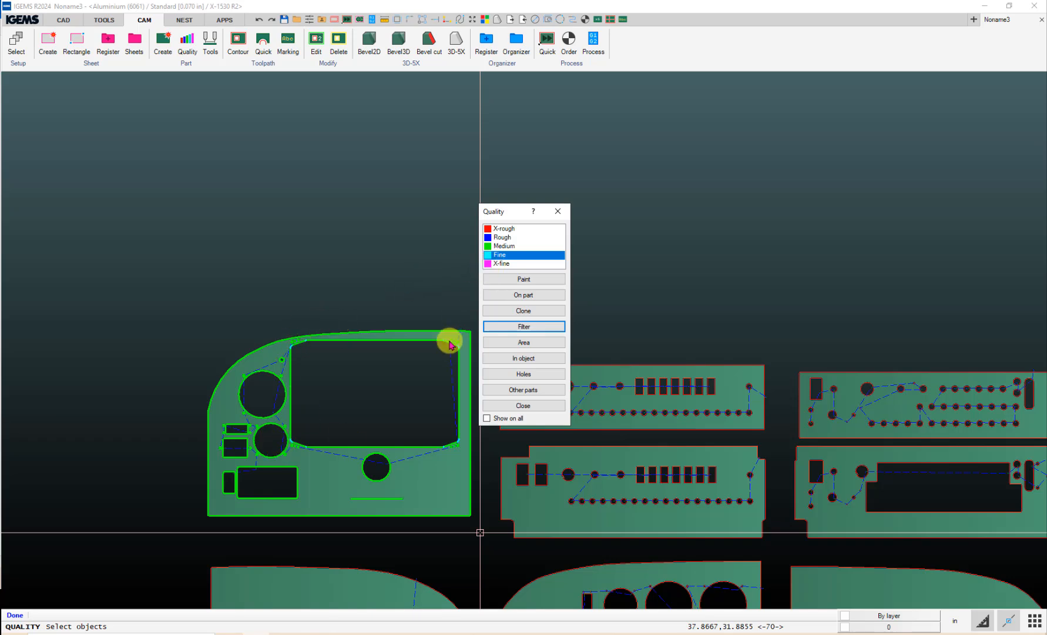
scroll(433, 346, "up", 3)
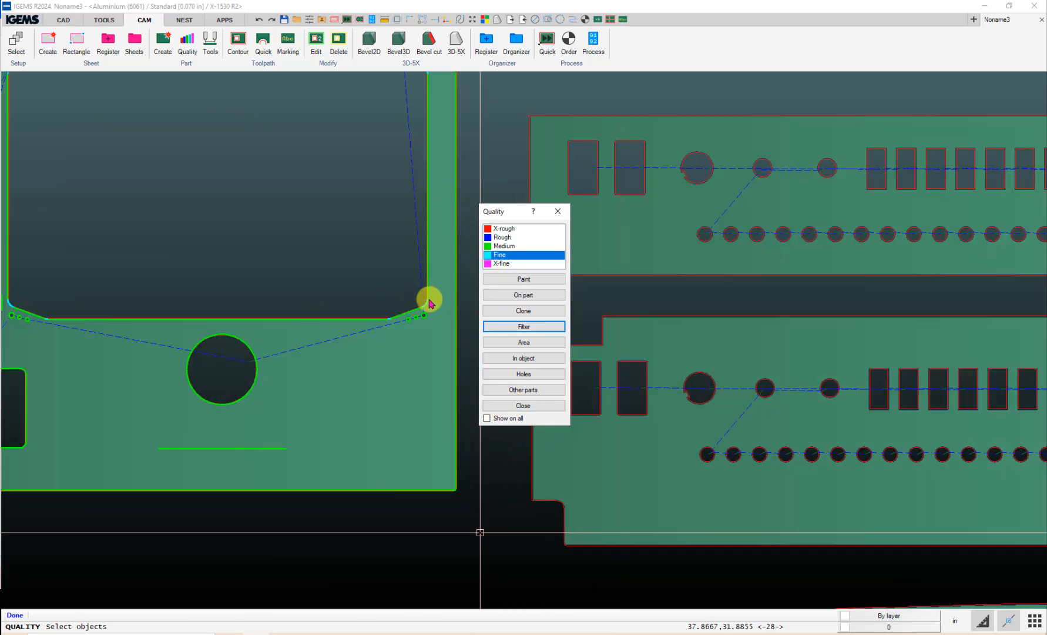
scroll(429, 302, "up", 1)
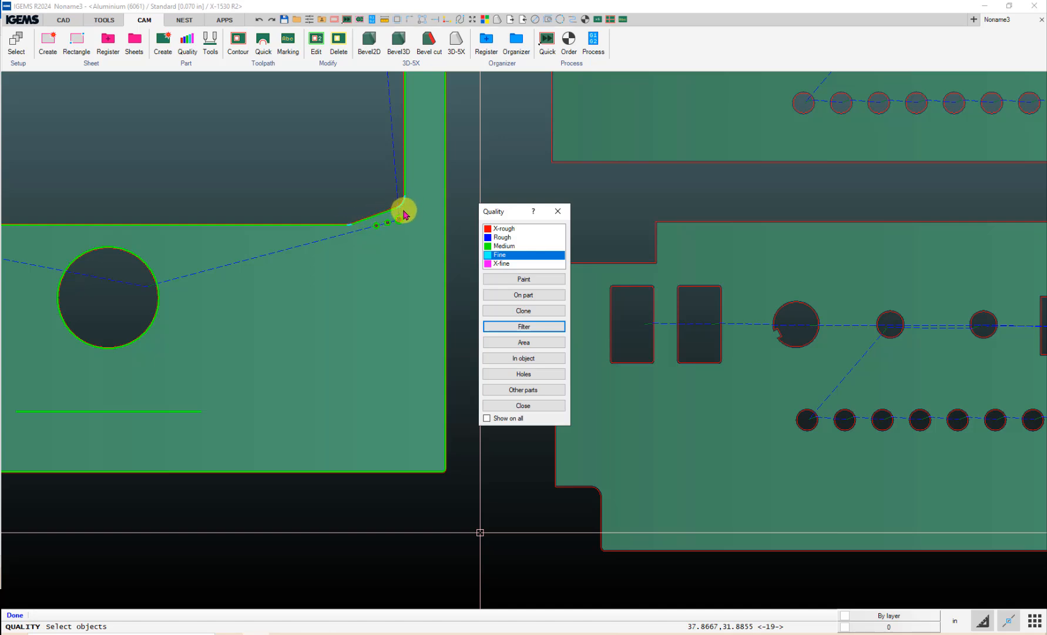
scroll(404, 213, "down", 3)
Step: Apply X-fine quality by filter across the first panel, using the upper edge of the lower small square cutout as the filter
left_click(493, 264)
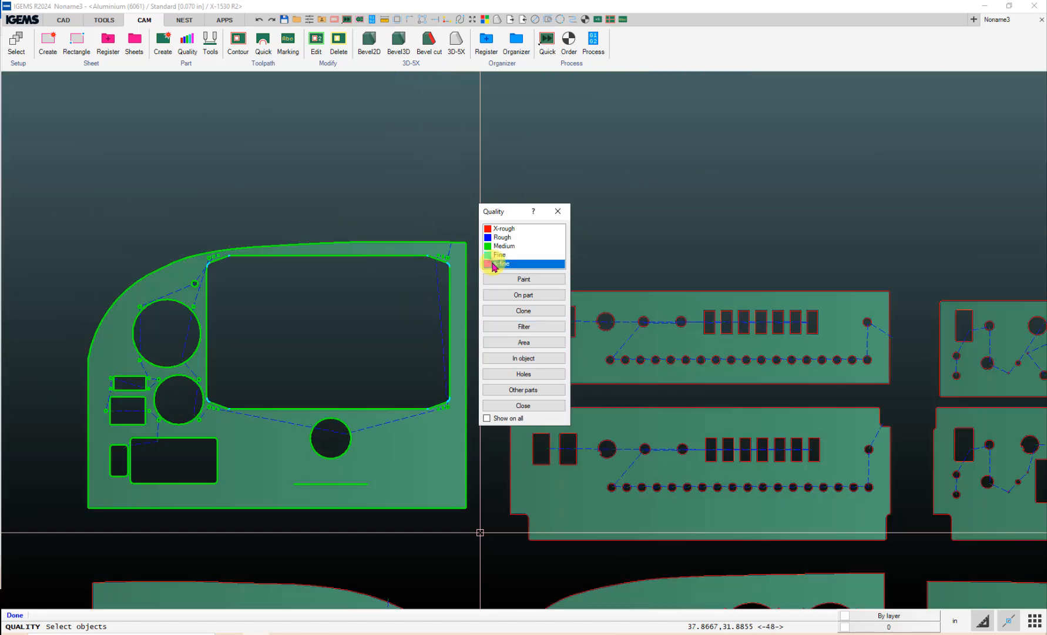
left_click(520, 329)
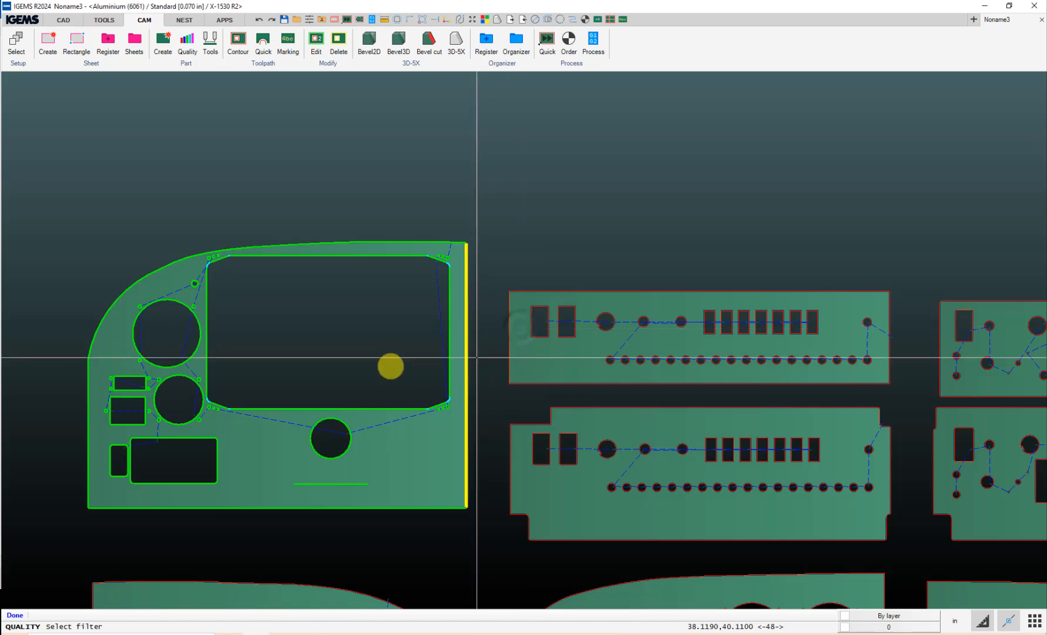
scroll(150, 403, "up", 4)
middle_click_drag(260, 352, 300, 339)
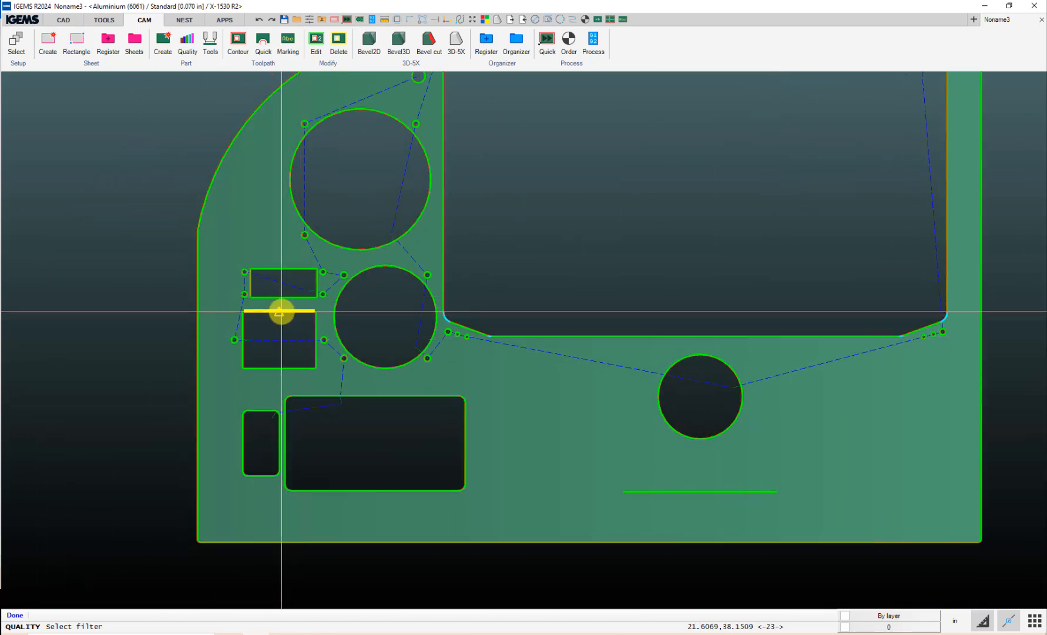
scroll(198, 175, "down", 5)
left_click_drag(179, 150, 553, 432)
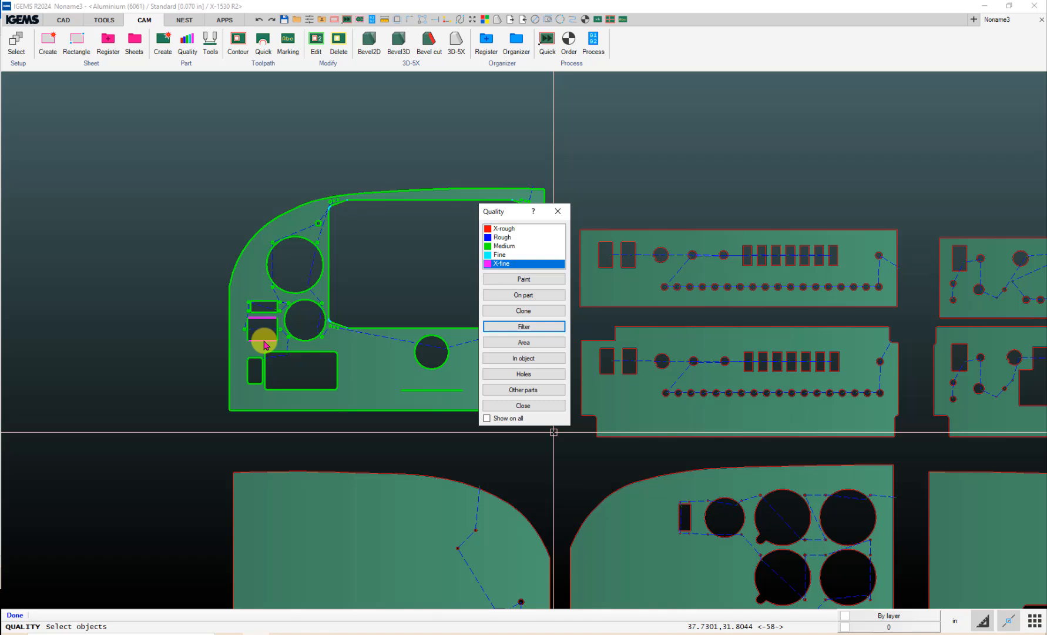
left_click(264, 341)
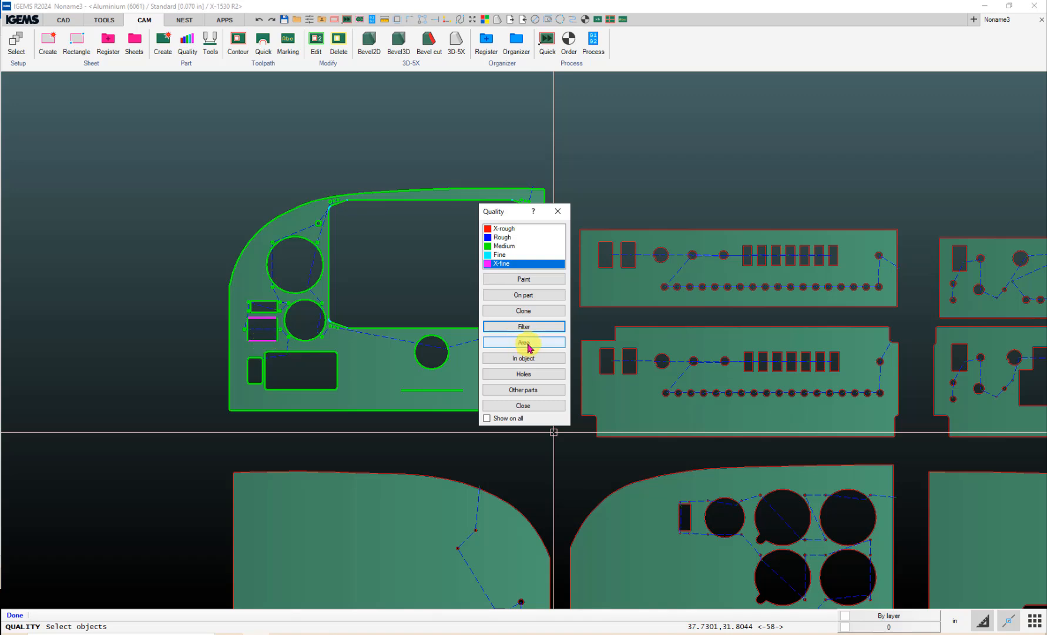
Step: Apply X-fine quality to a four-sided area enclosing the two small rectangular cutouts and their surrounding screw holes
left_click(529, 346)
left_click(521, 343)
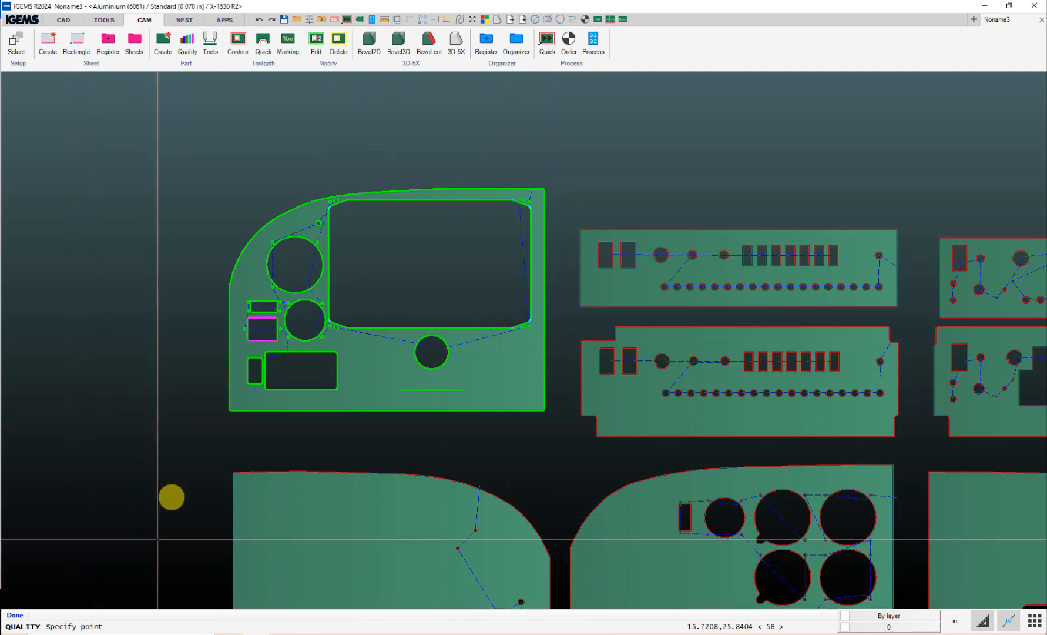
scroll(269, 366, "up", 3)
middle_click_drag(271, 366, 308, 448)
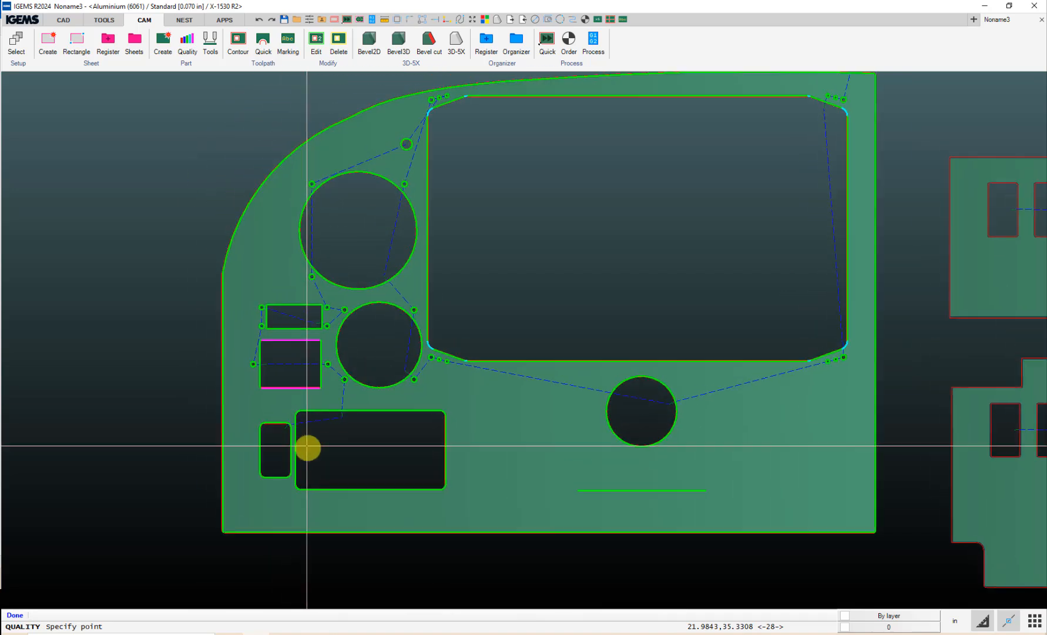
left_click(243, 404)
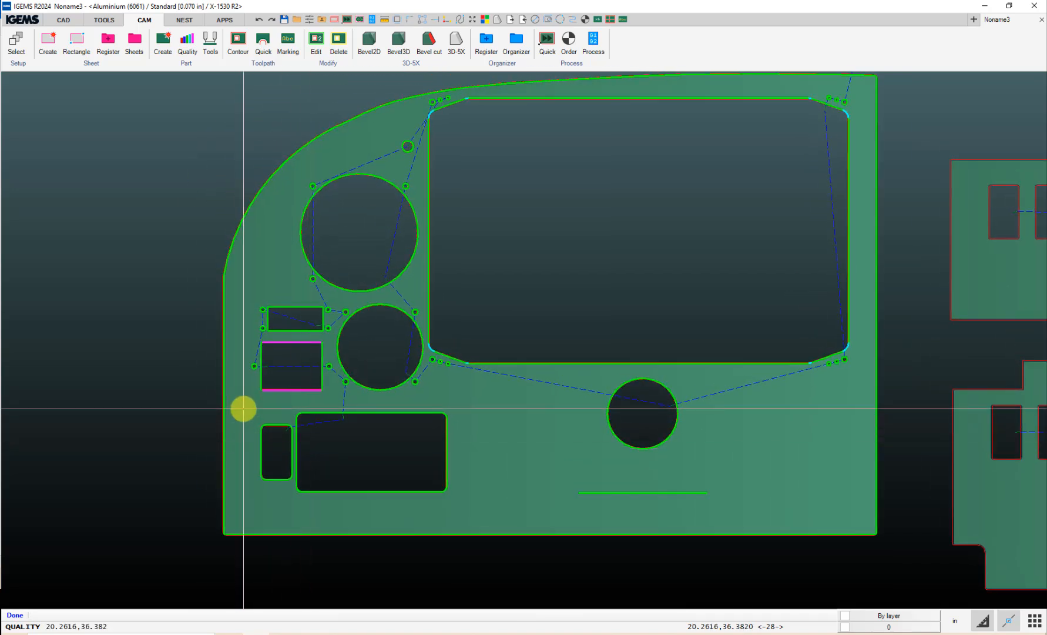
left_click(250, 296)
left_click(338, 299)
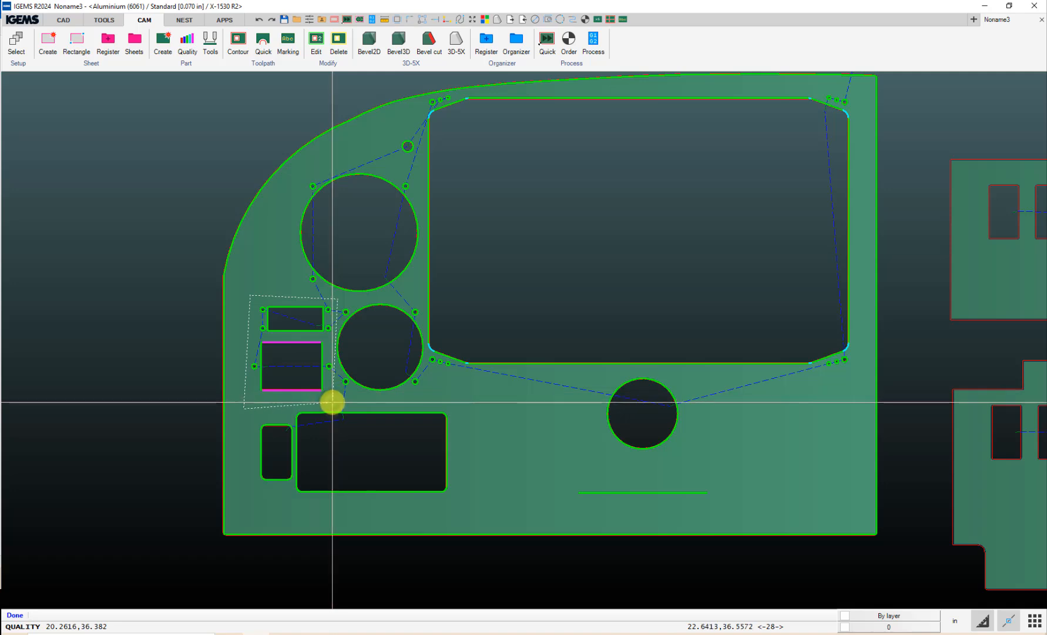
right_click(333, 402)
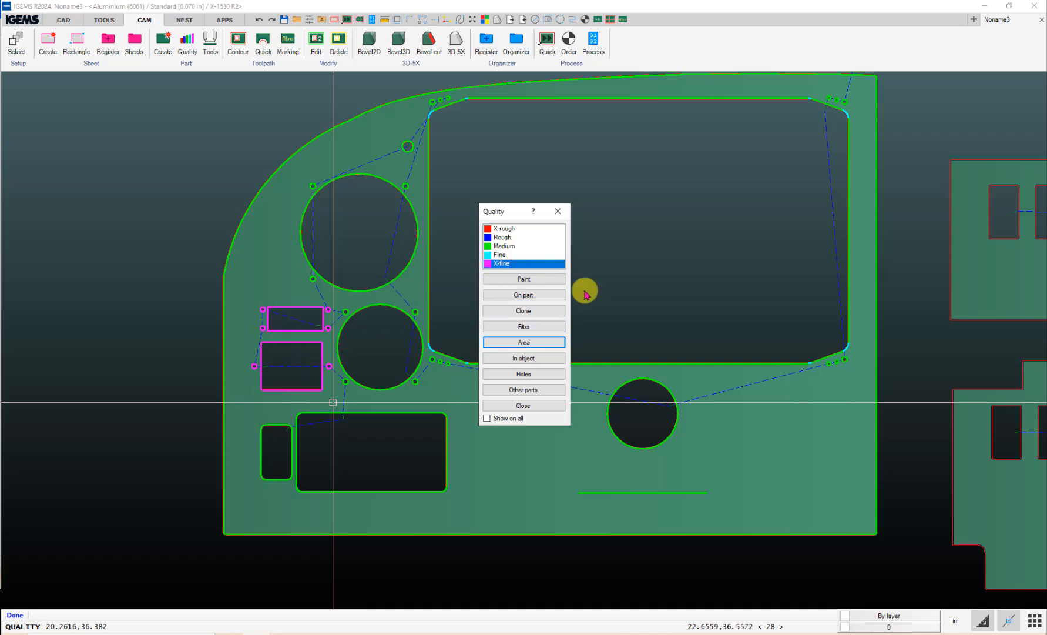
Step: Apply X-fine quality to a triangular area spanning the window's lower edge, the round hole, marking line and panel's bottom edge, and finish the Quality command
left_click(535, 343)
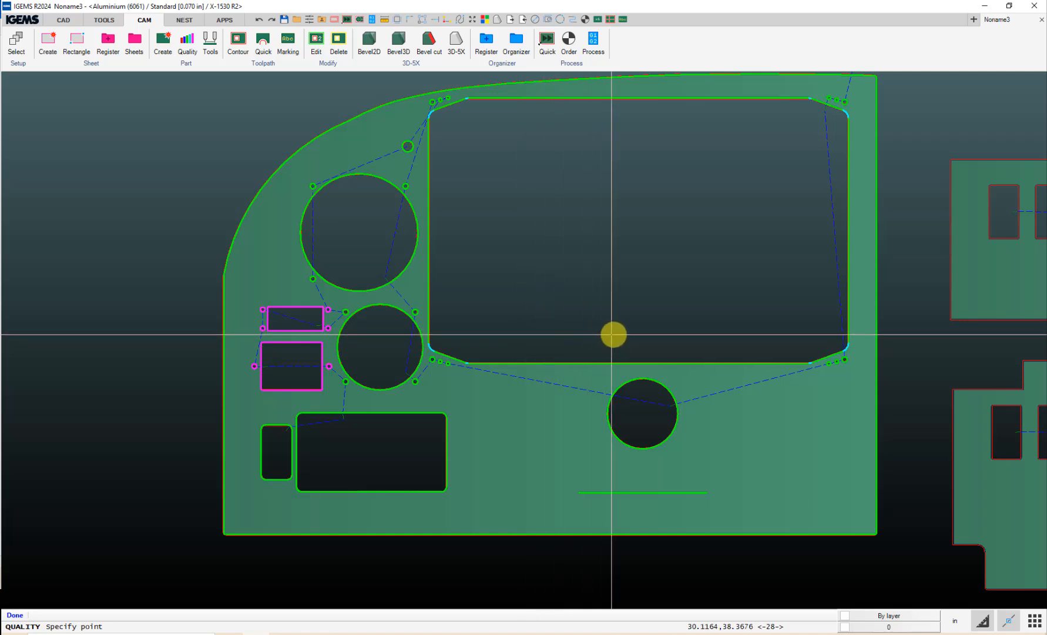
left_click(630, 334)
left_click(648, 556)
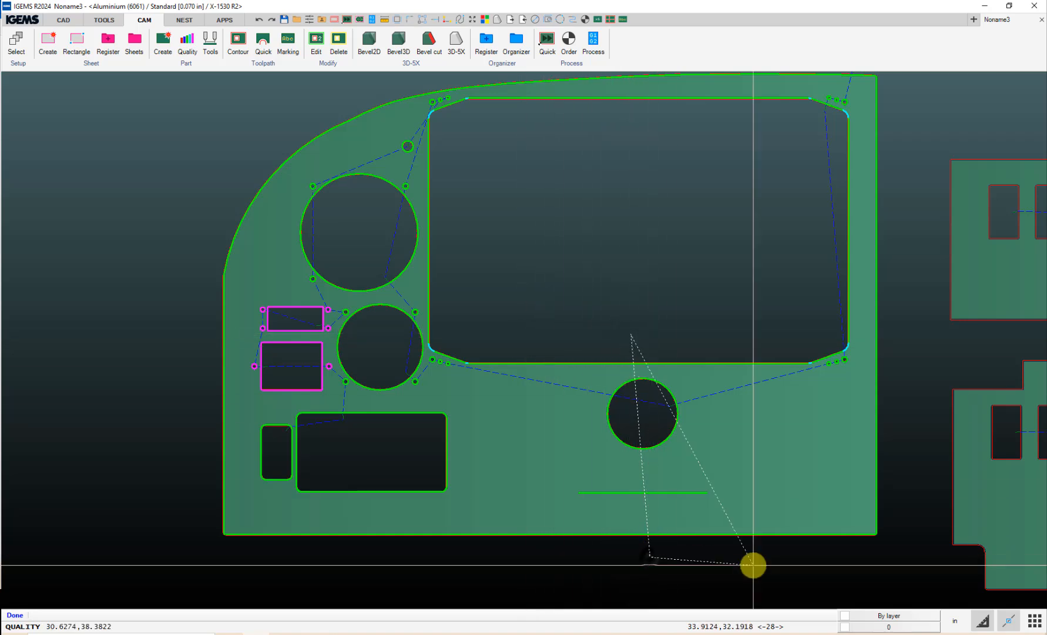
left_click(757, 569)
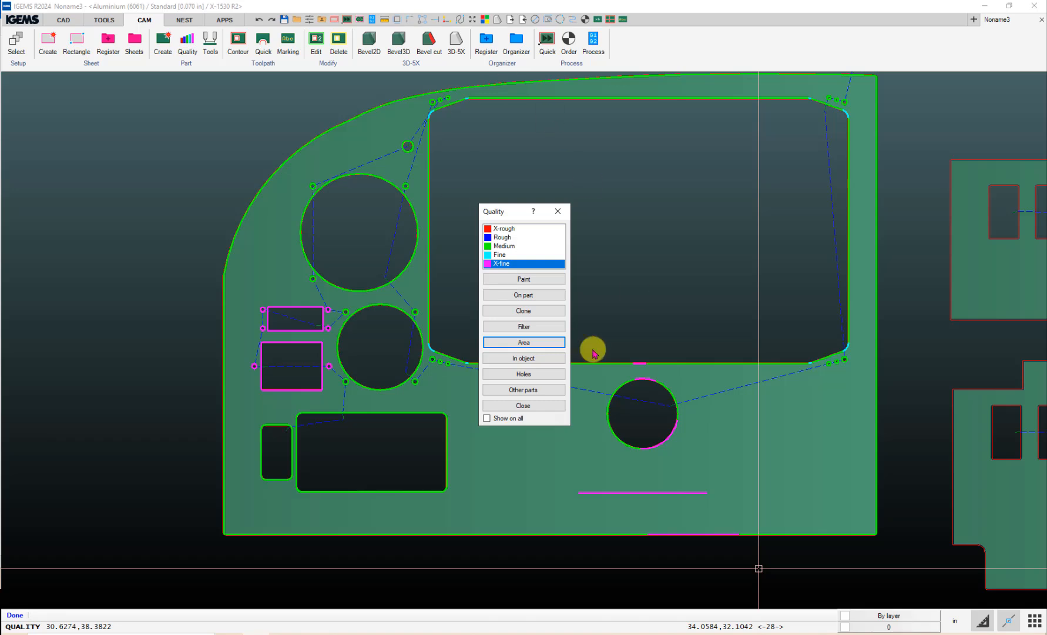
left_click(523, 405)
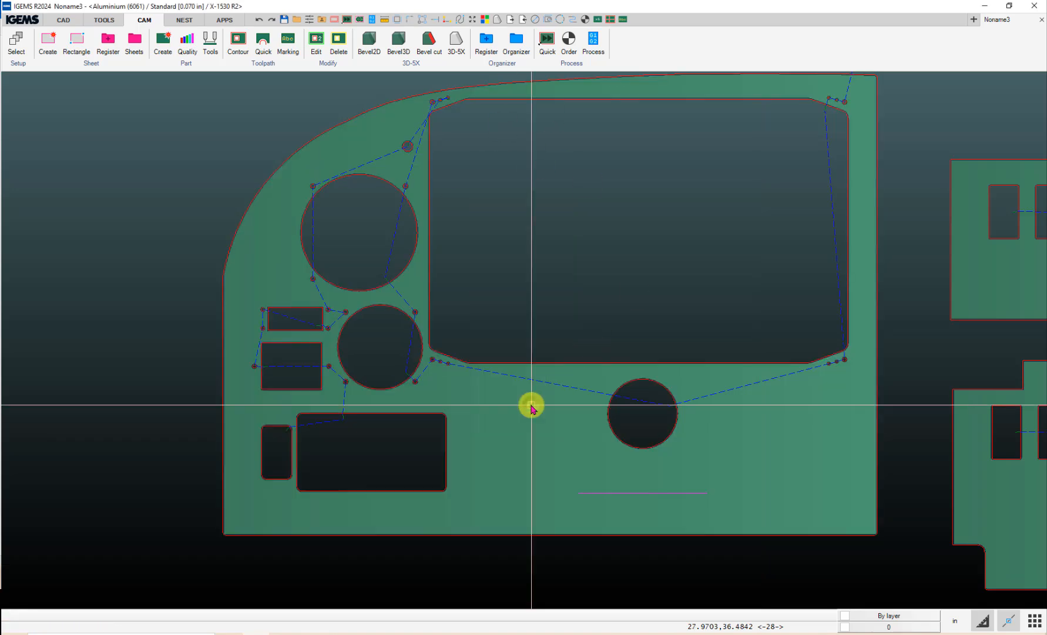
Step: Draw a rectangle about 5.9 by 2.6 in around the two small rectangular cutouts and the neighbouring round hole
left_click(69, 22)
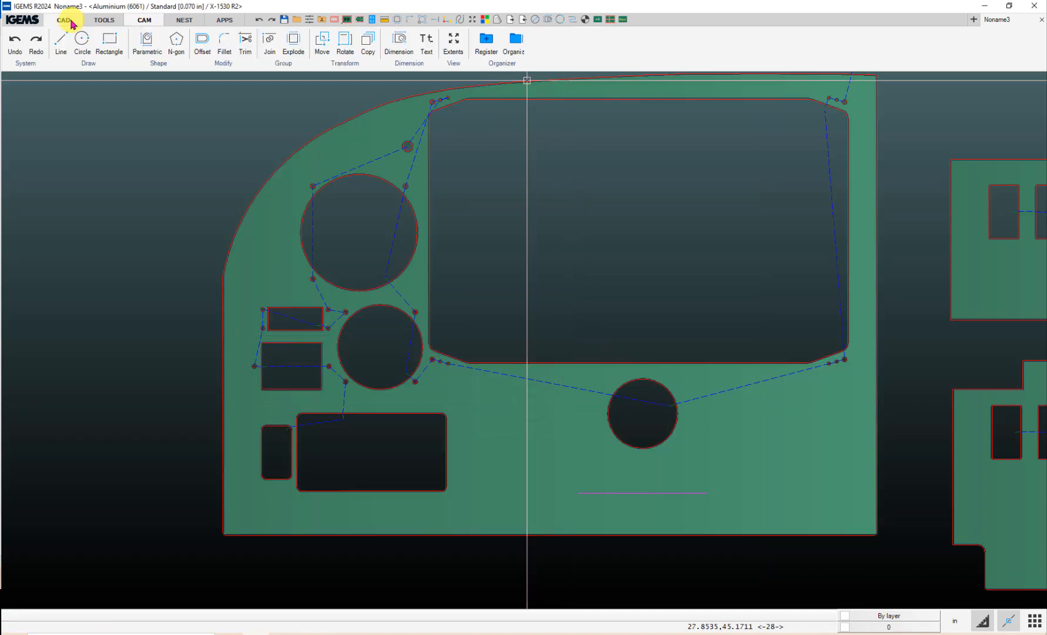
left_click(109, 41)
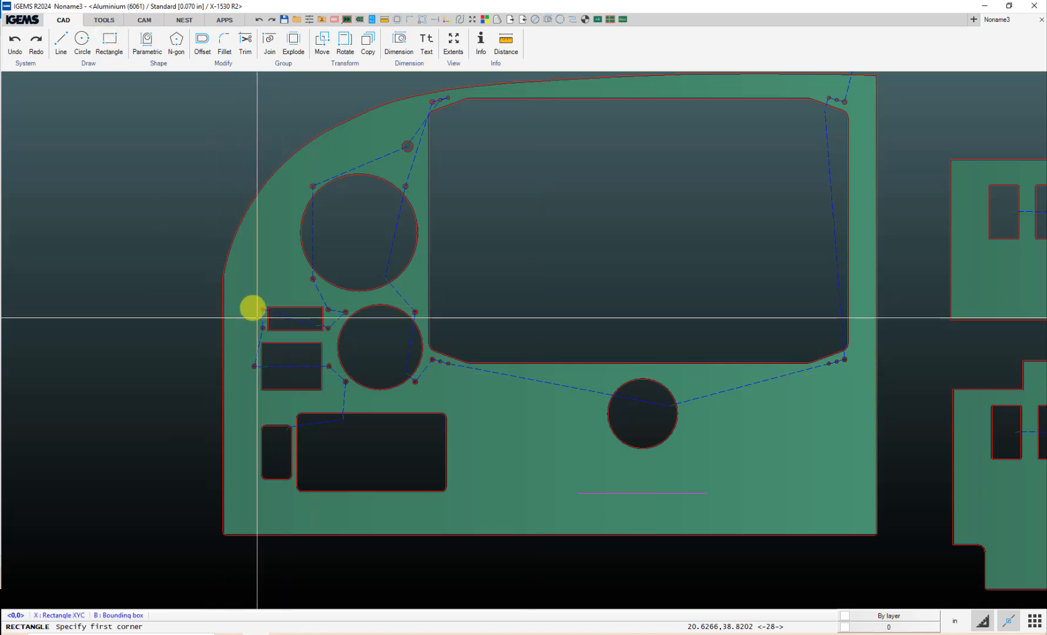
left_click(241, 298)
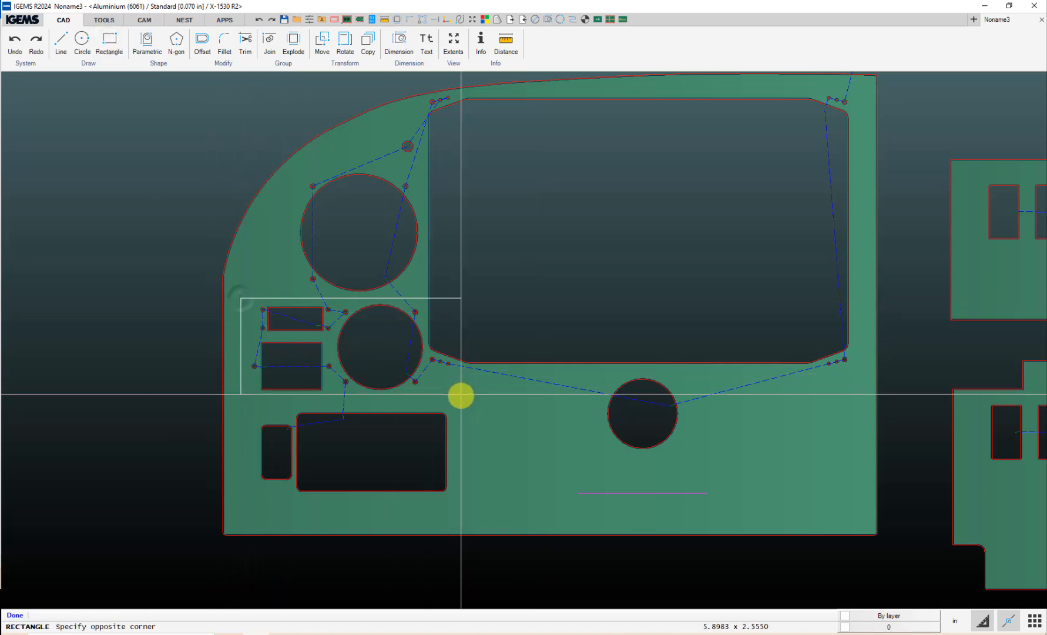
left_click(463, 399)
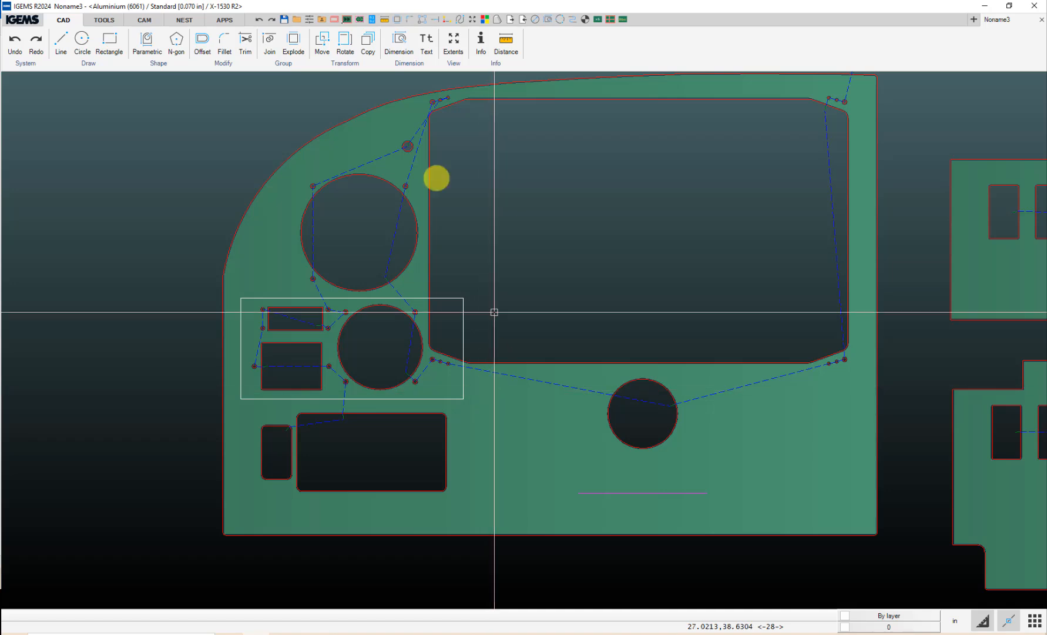
Step: Apply Fine quality to all first-panel contours inside the drawn rectangle with the Quality command's In object option
left_click(157, 22)
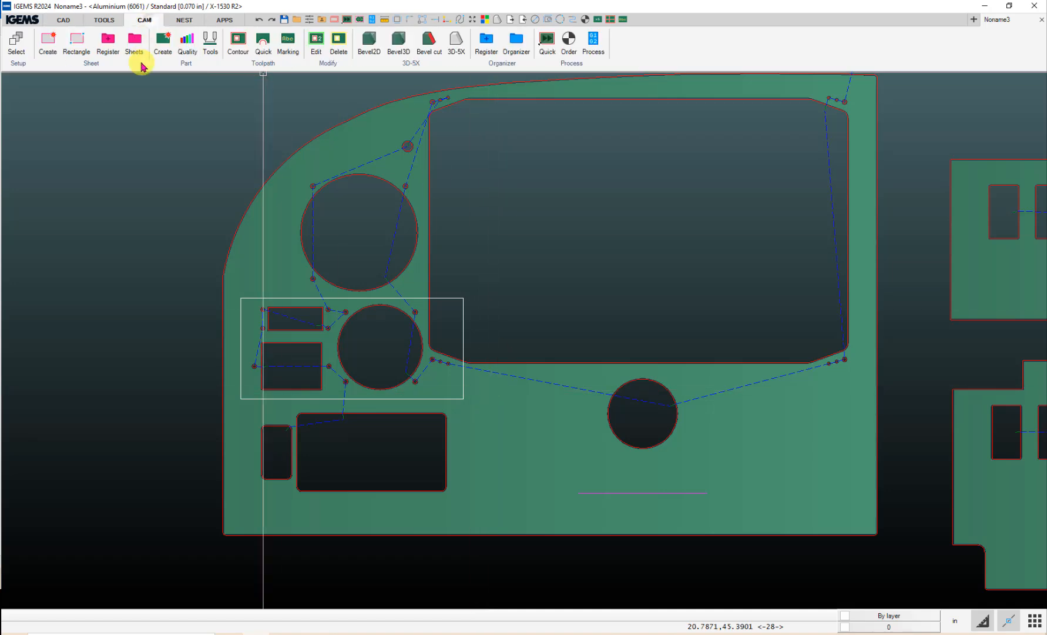
left_click(188, 43)
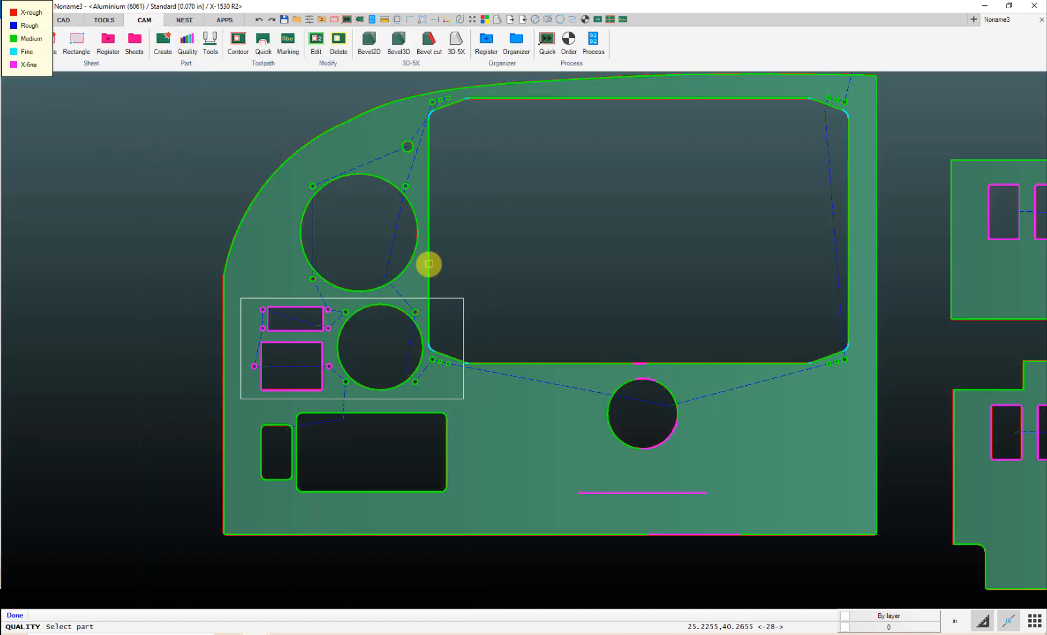
left_click(429, 263)
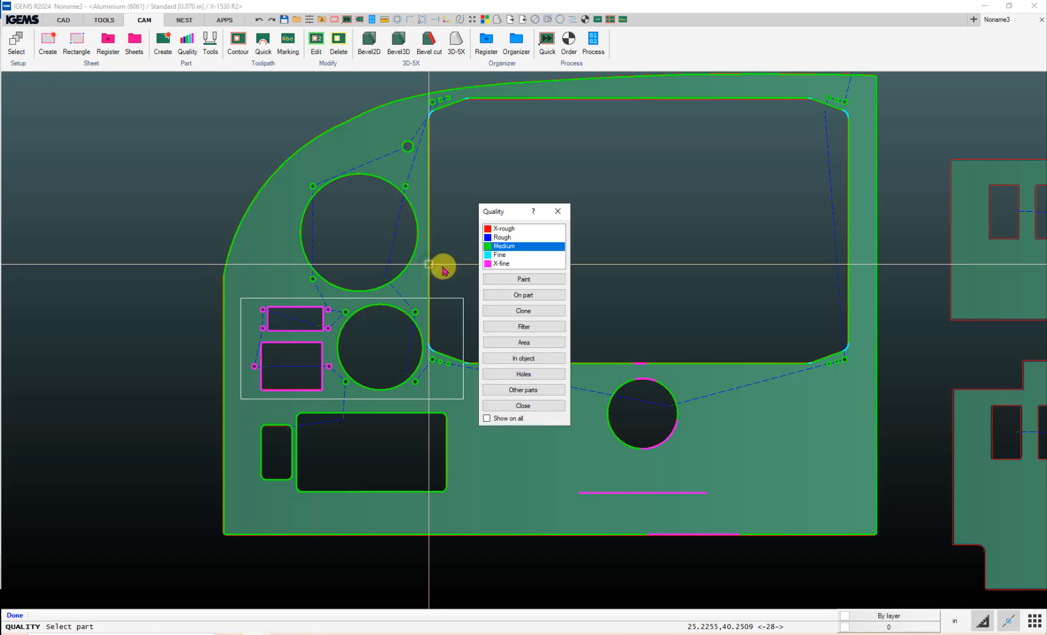
left_click(497, 258)
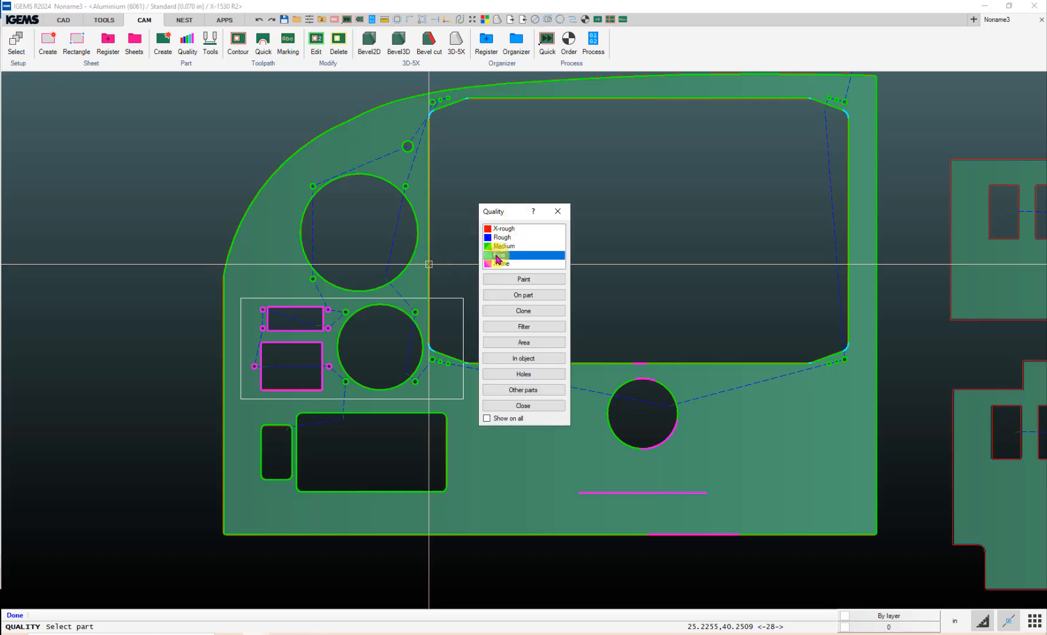
left_click(520, 358)
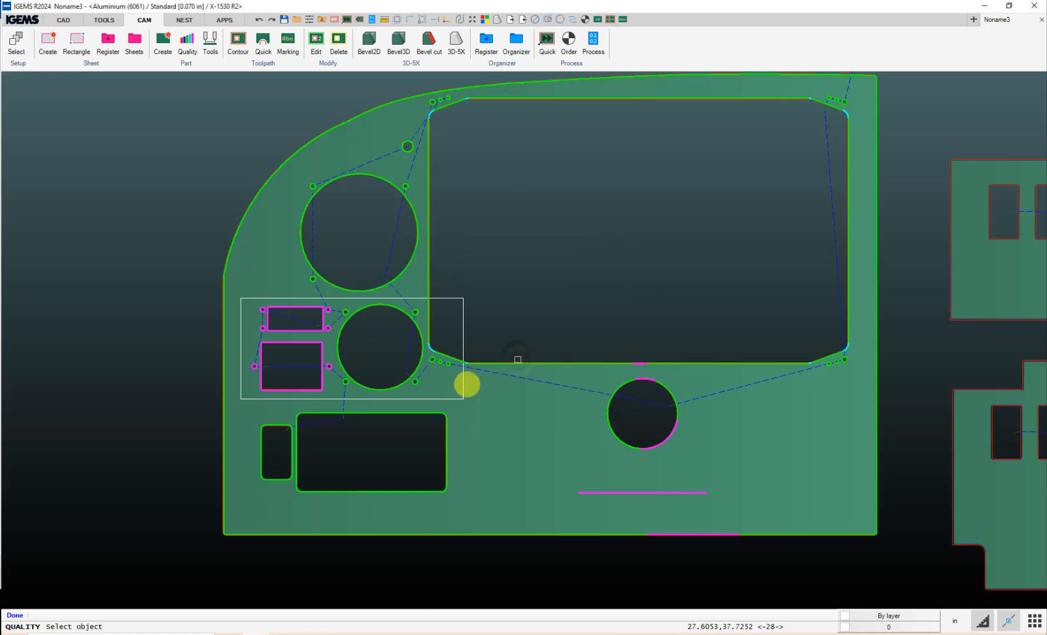
left_click(463, 327)
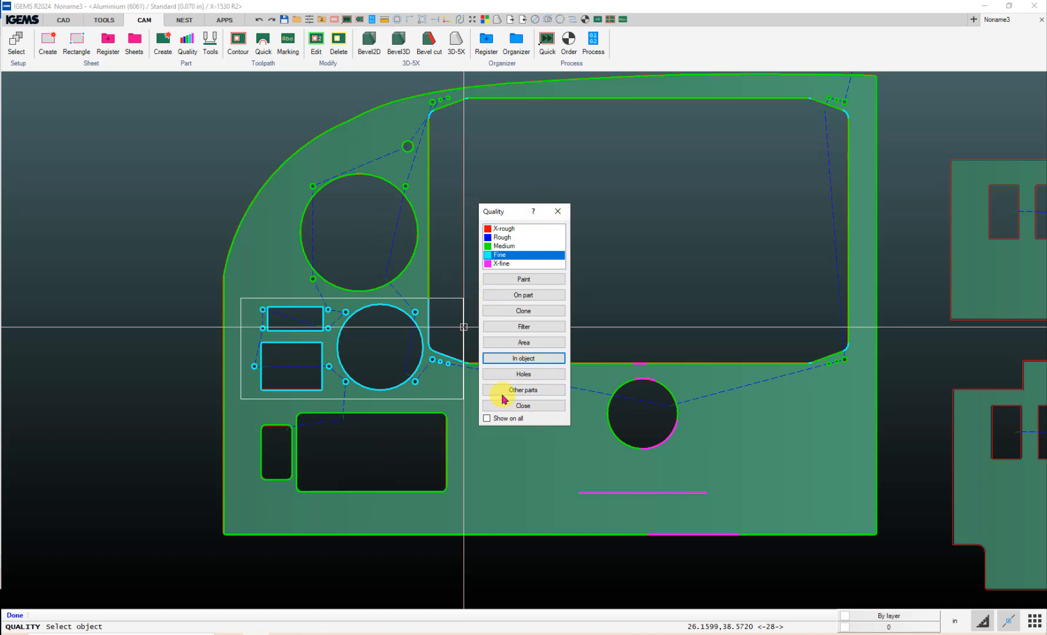
Step: Apply X-fine quality to the first panel's window-corner holes and the screw holes around its large upper circle with the Holes option
left_click(497, 263)
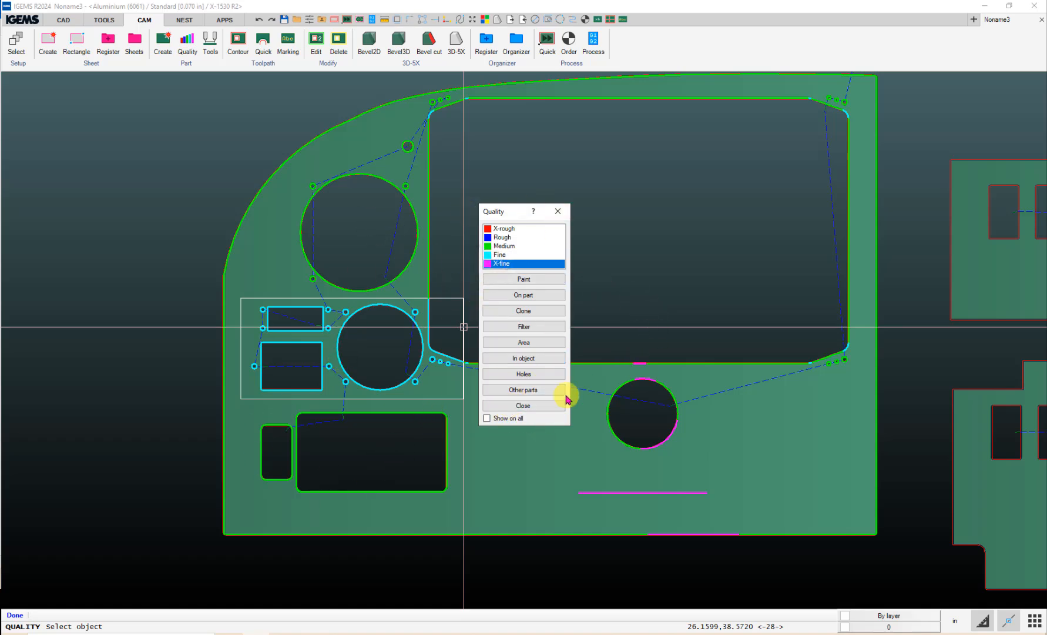
left_click(525, 374)
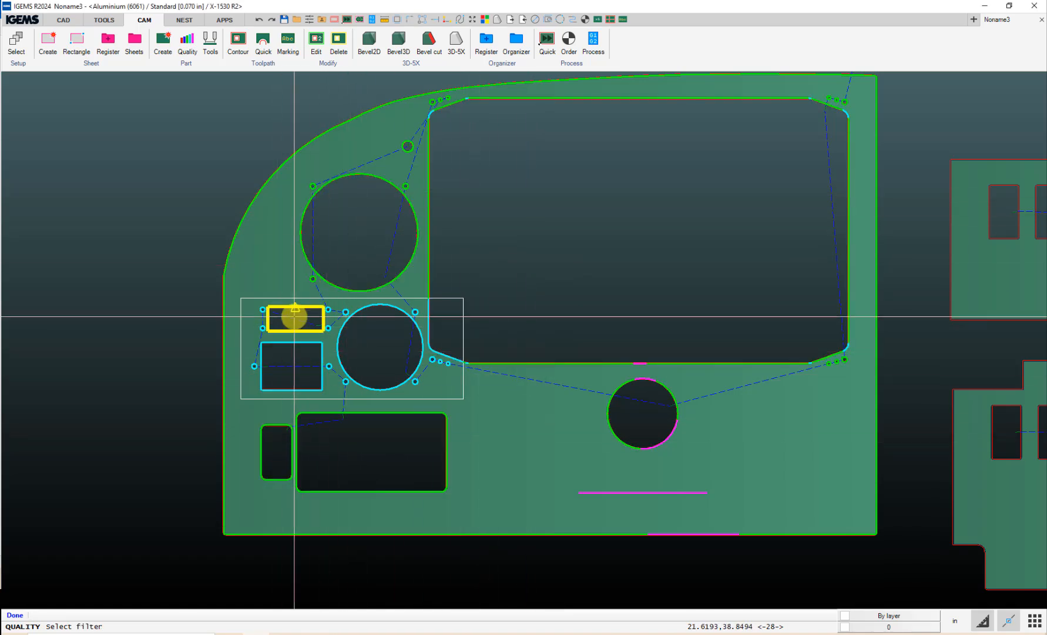
scroll(491, 276, "down", 1)
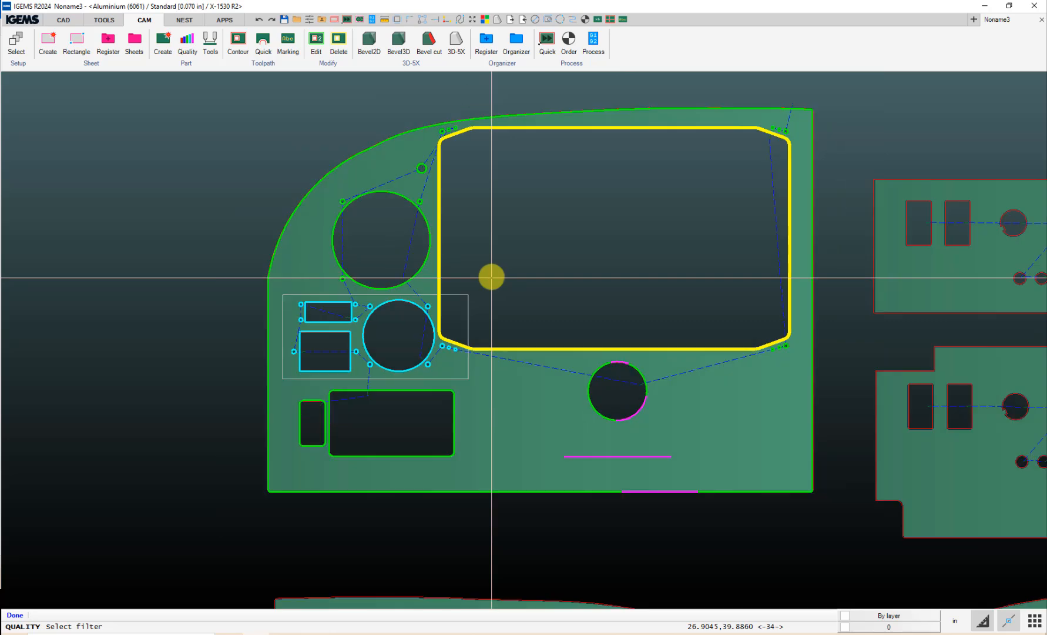
scroll(497, 97, "up", 3)
scroll(445, 135, "up", 1)
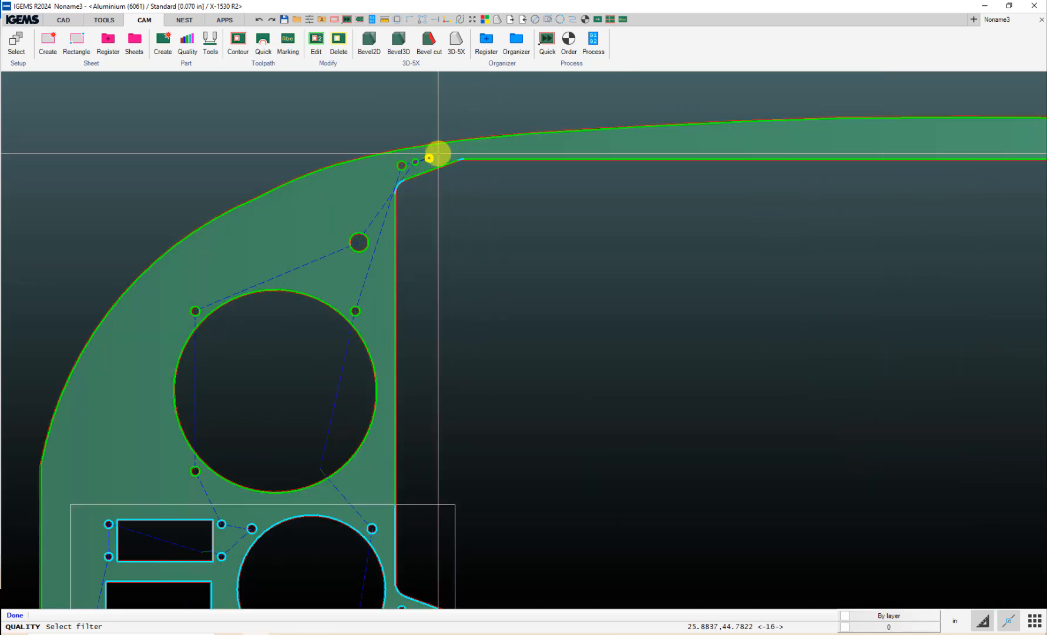
scroll(438, 154, "down", 4)
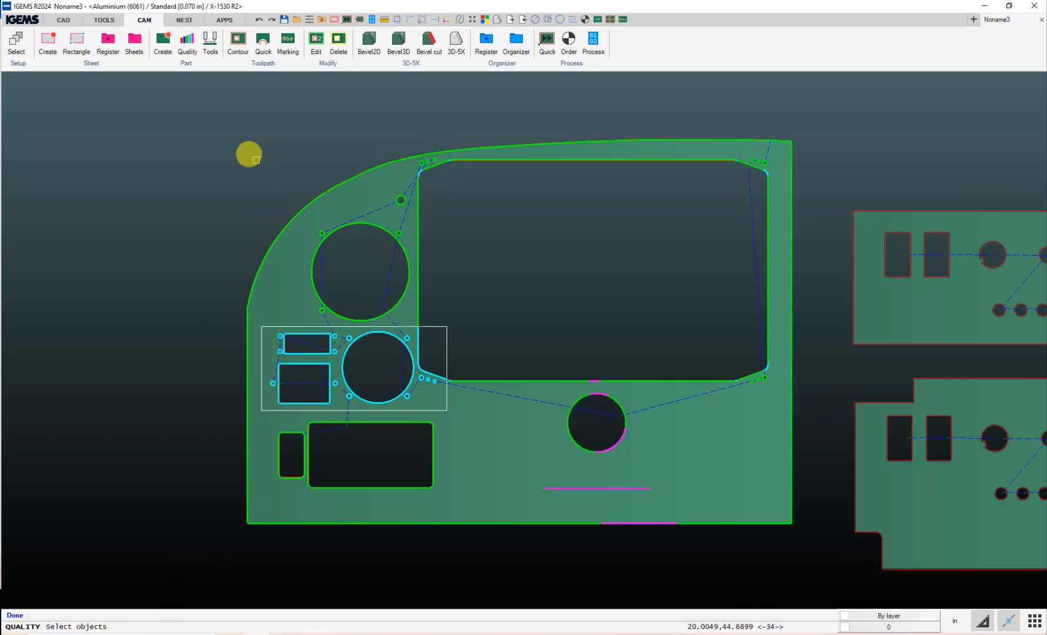
left_click_drag(224, 108, 814, 554)
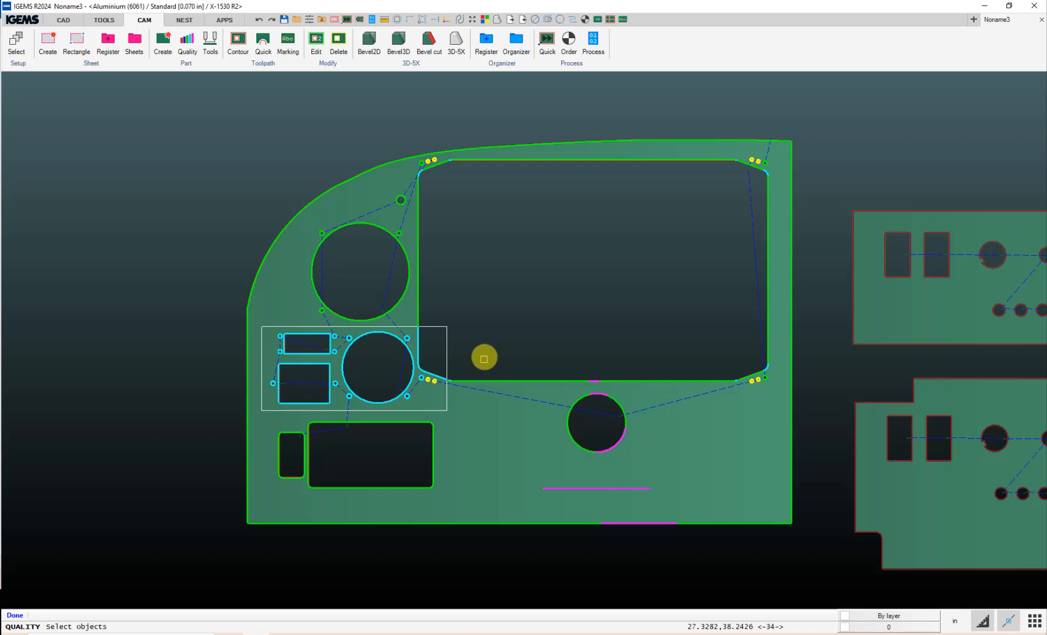
right_click(485, 355)
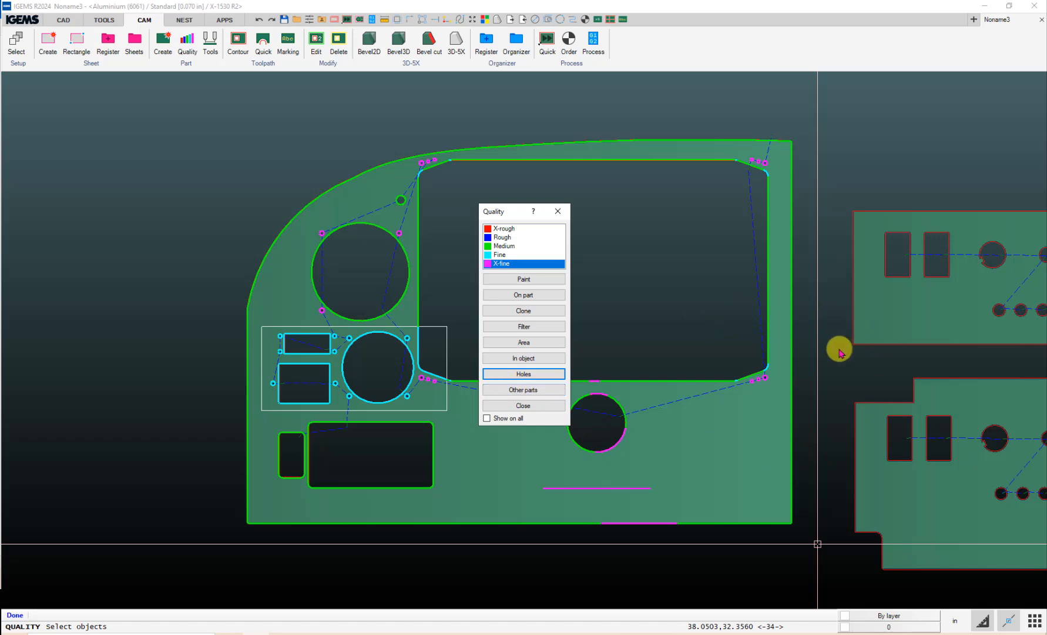
Step: Show the assigned quality levels on all parts and review them across the panels
scroll(839, 350, "down", 3)
scroll(833, 358, "down", 2)
scroll(692, 407, "up", 5)
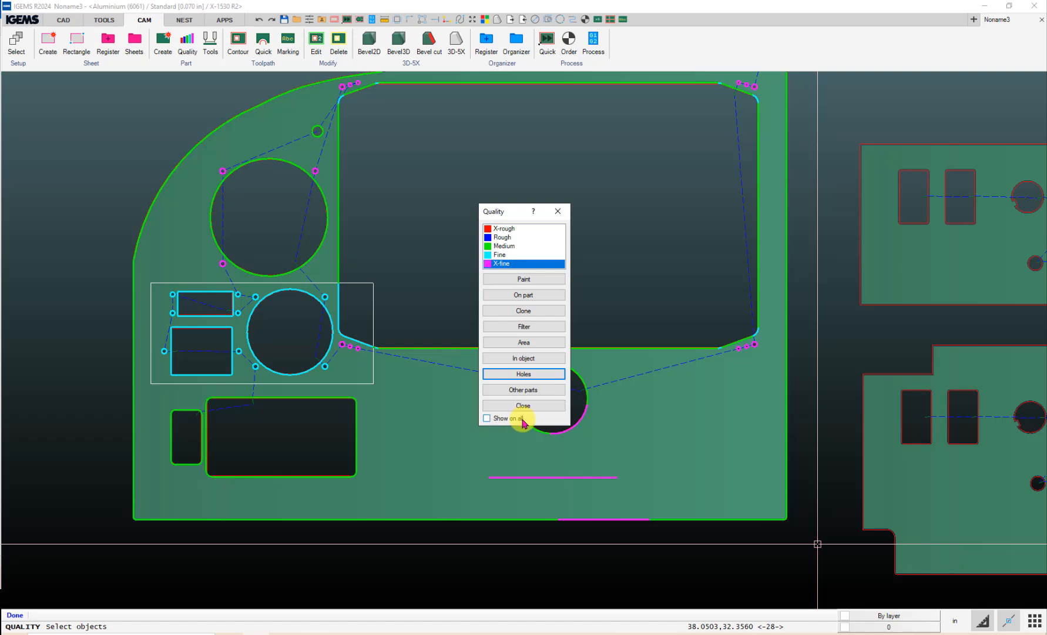
left_click(487, 418)
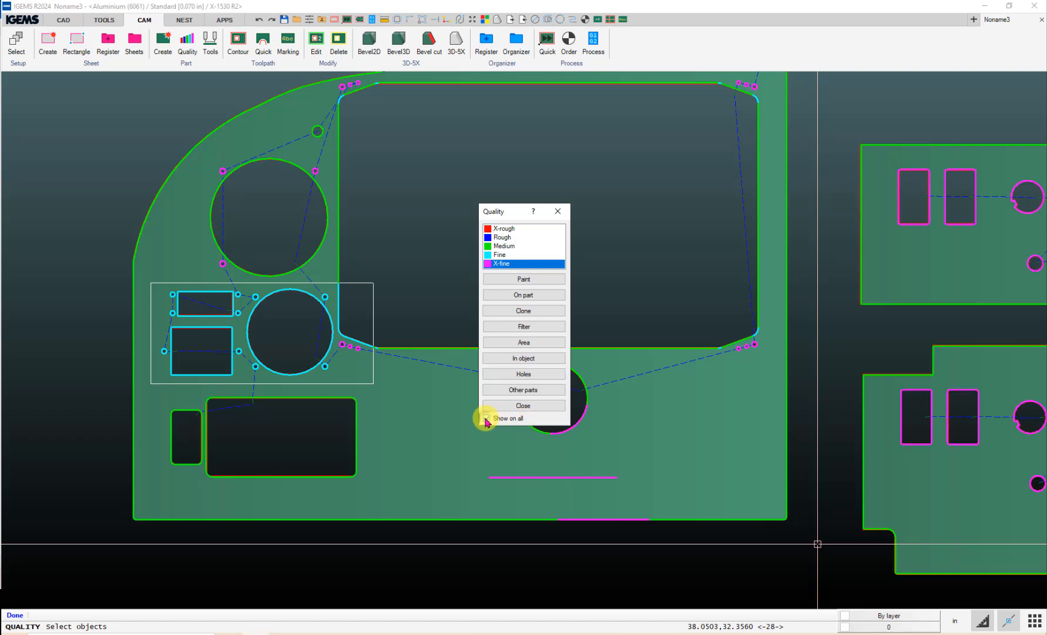
scroll(702, 423, "down", 3)
scroll(705, 412, "down", 3)
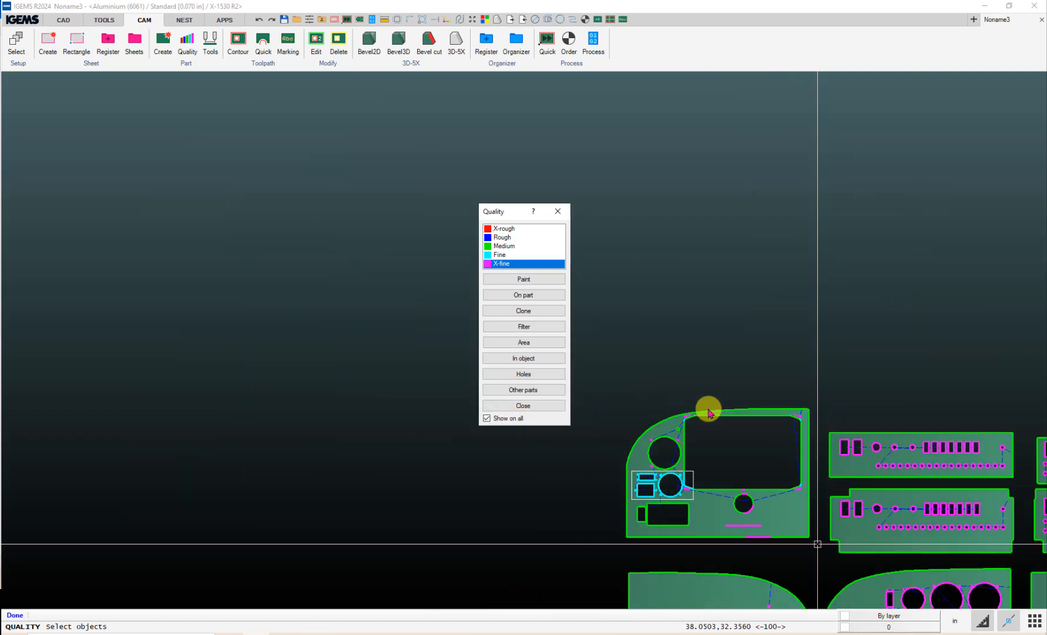
scroll(786, 474, "up", 3)
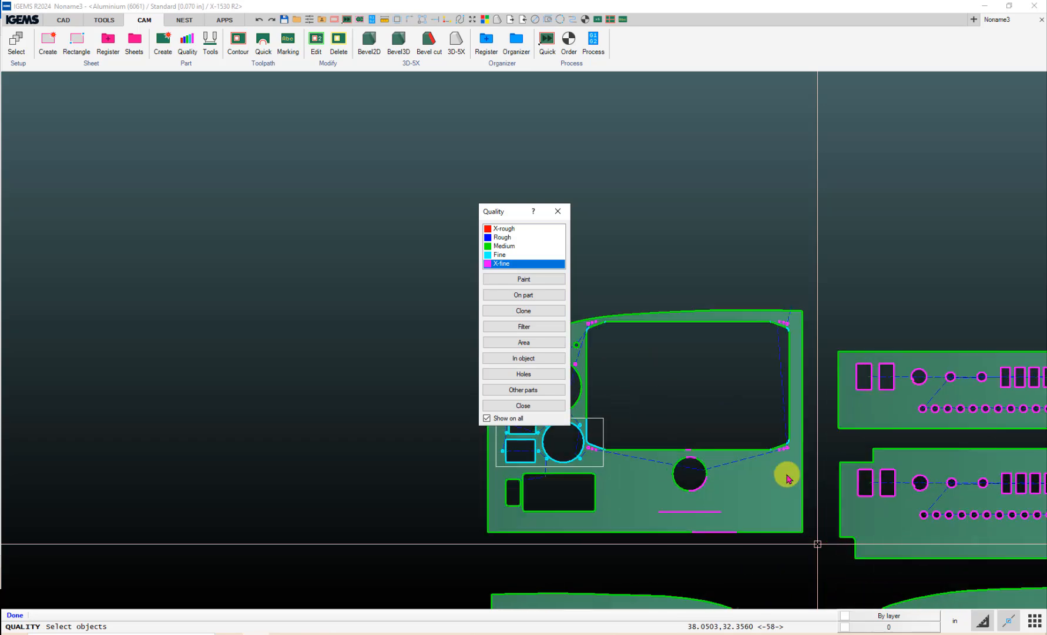
scroll(786, 474, "down", 3)
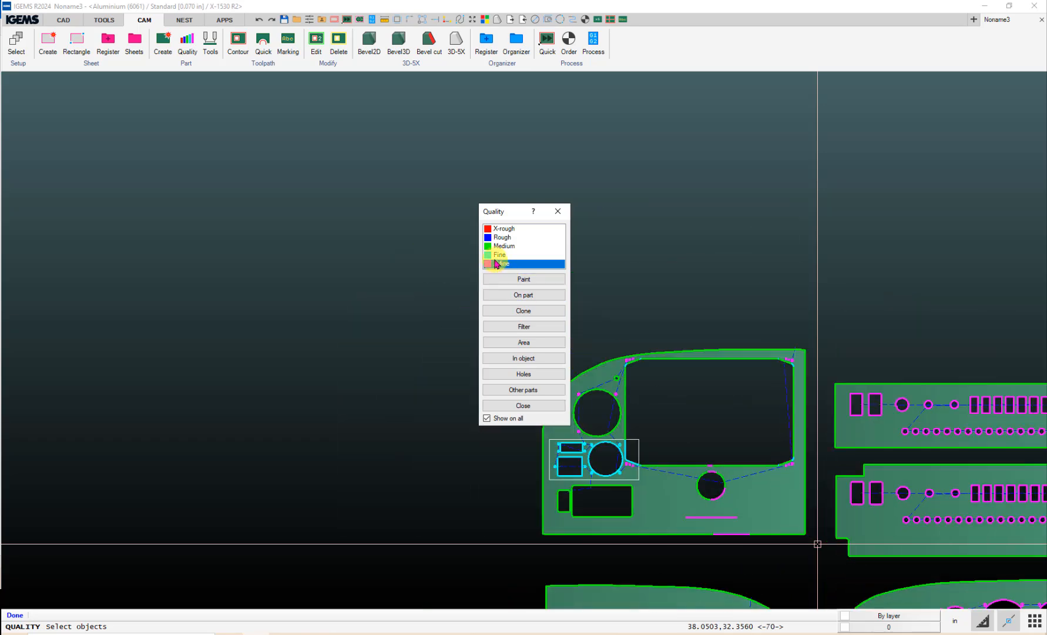
Step: Apply Fine quality to the two upper middle panels with the Other parts option and finish the Quality command
left_click(499, 254)
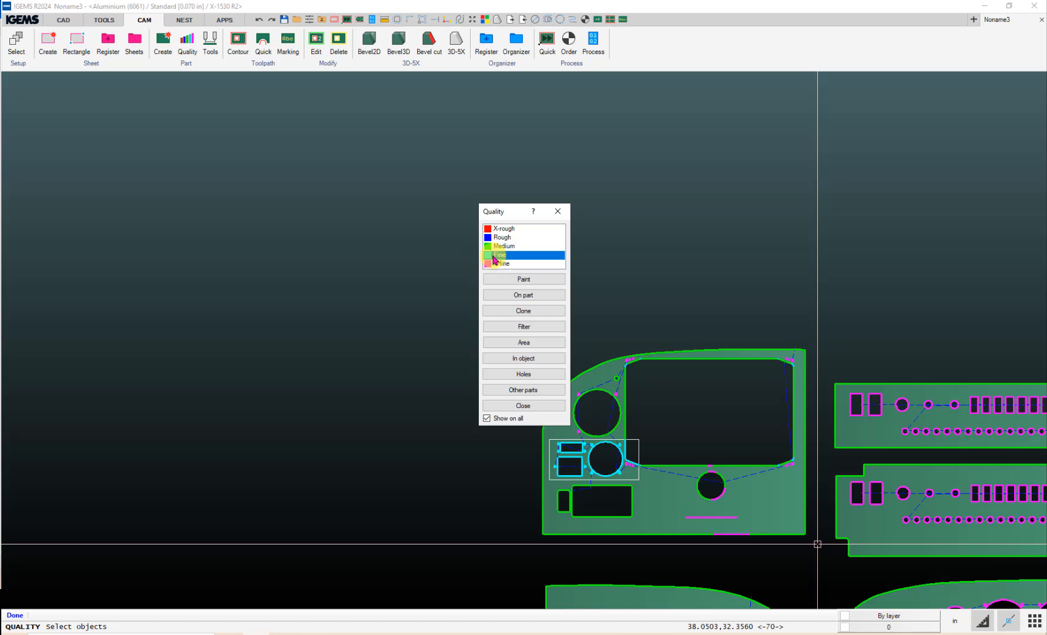
left_click(530, 391)
left_click(506, 215)
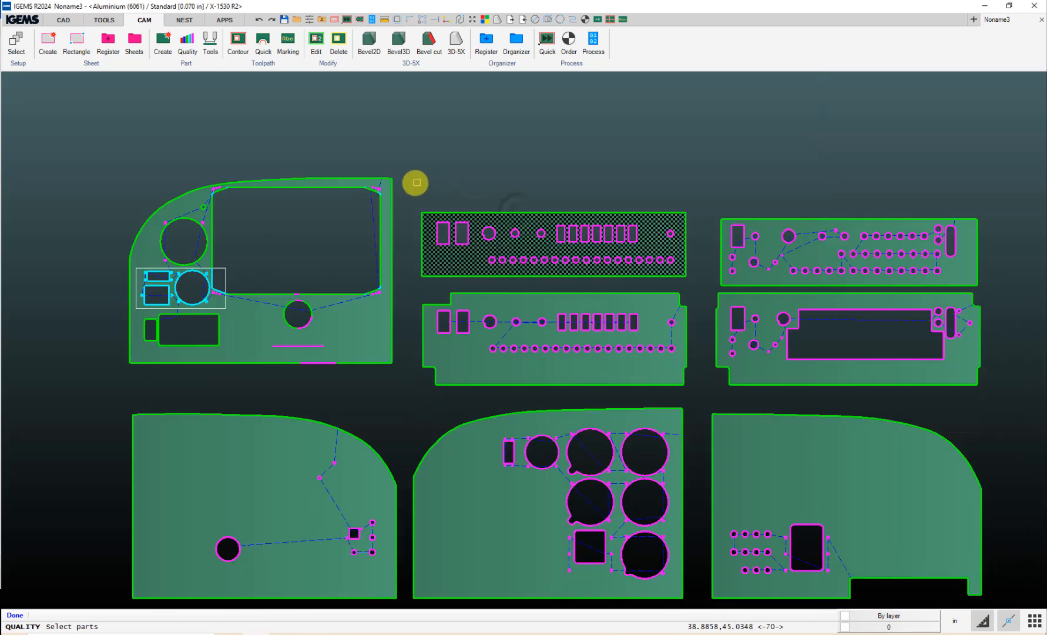
left_click(413, 182)
left_click(697, 398)
right_click(698, 398)
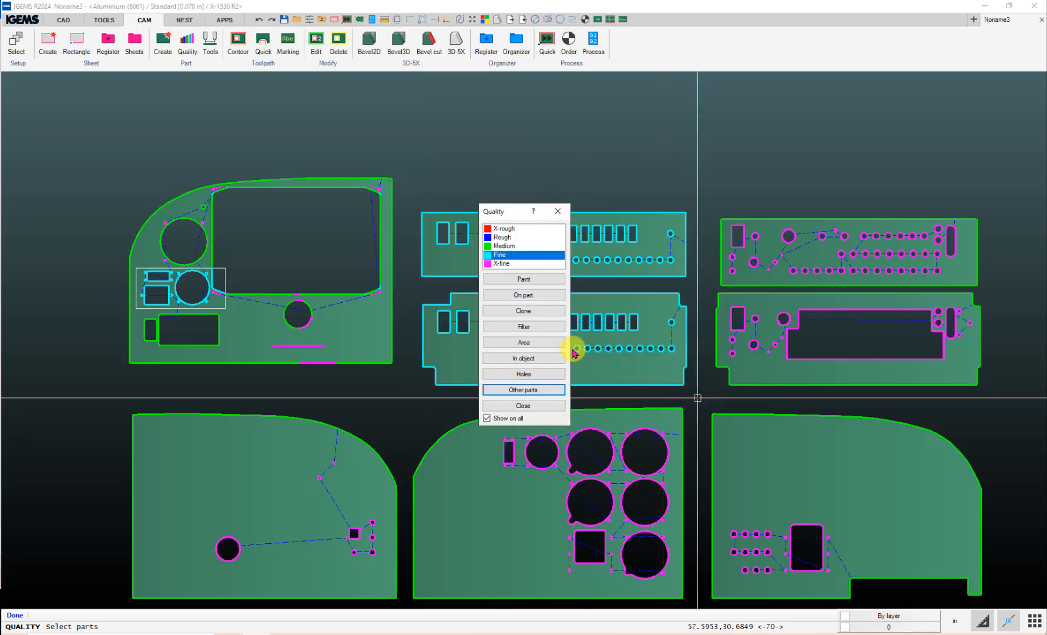
left_click(553, 388)
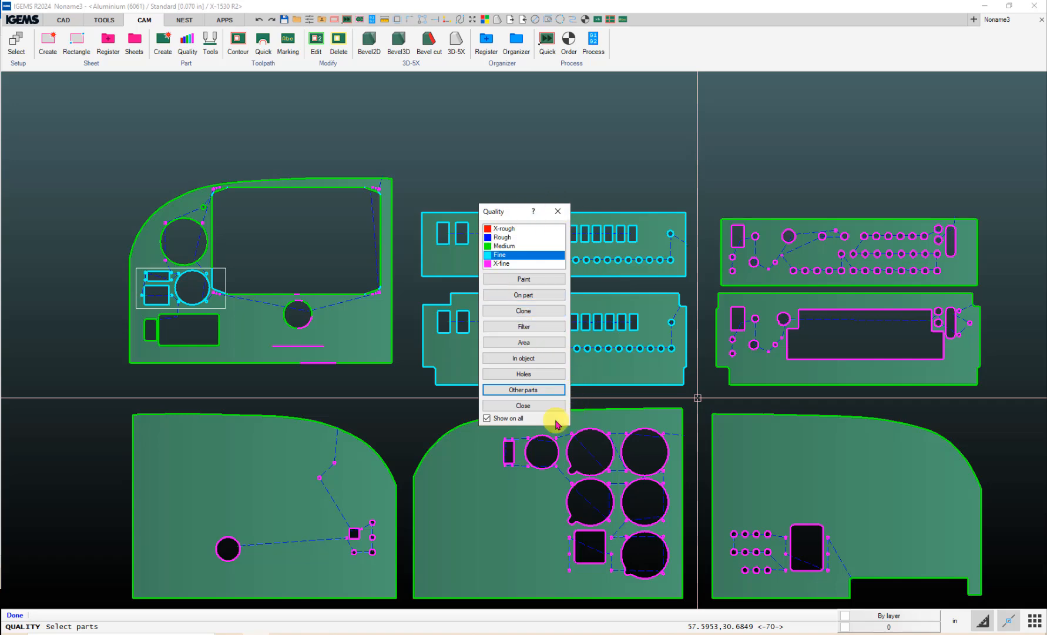
left_click(539, 410)
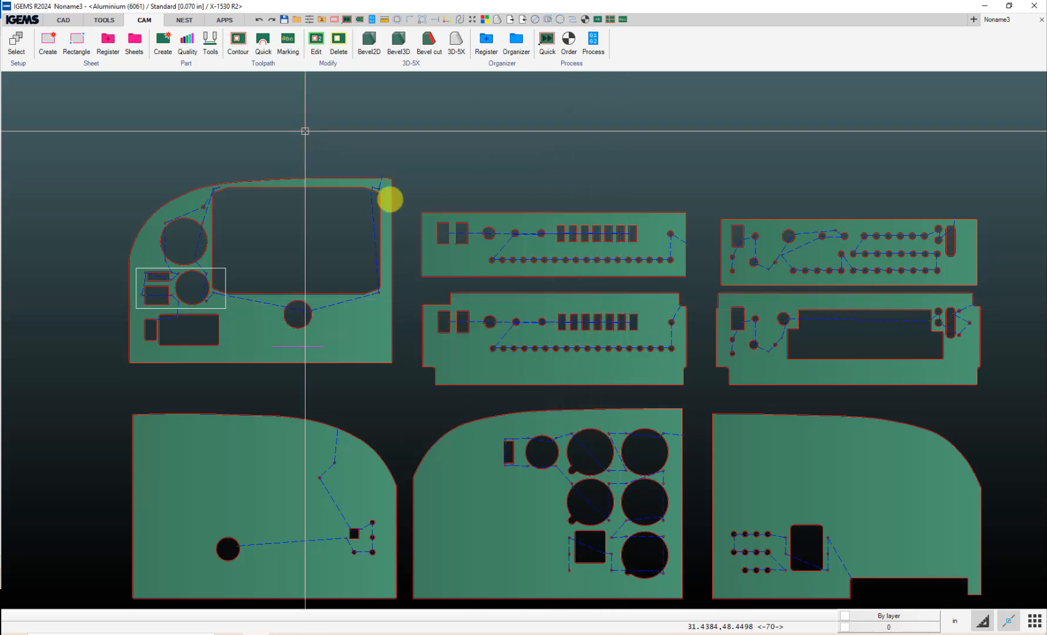
Step: Start the Quality command on the uppermost middle panel and apply X-fine to its seven narrow rectangular cutouts with a Holes filter
left_click(187, 47)
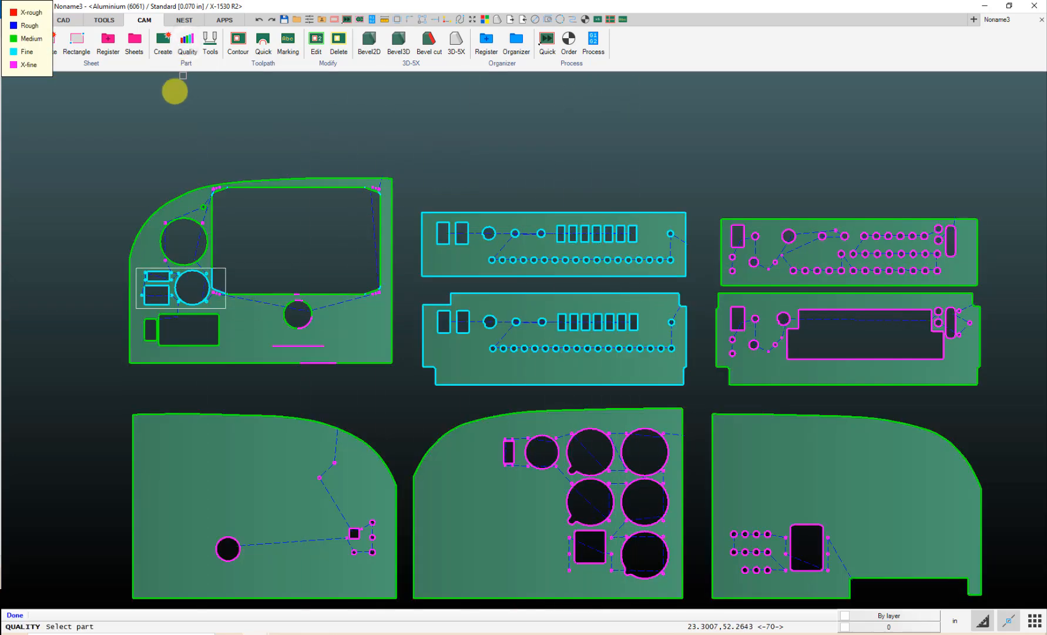
scroll(285, 211, "up", 5)
left_click(285, 211)
left_click_drag(498, 211, 87, 177)
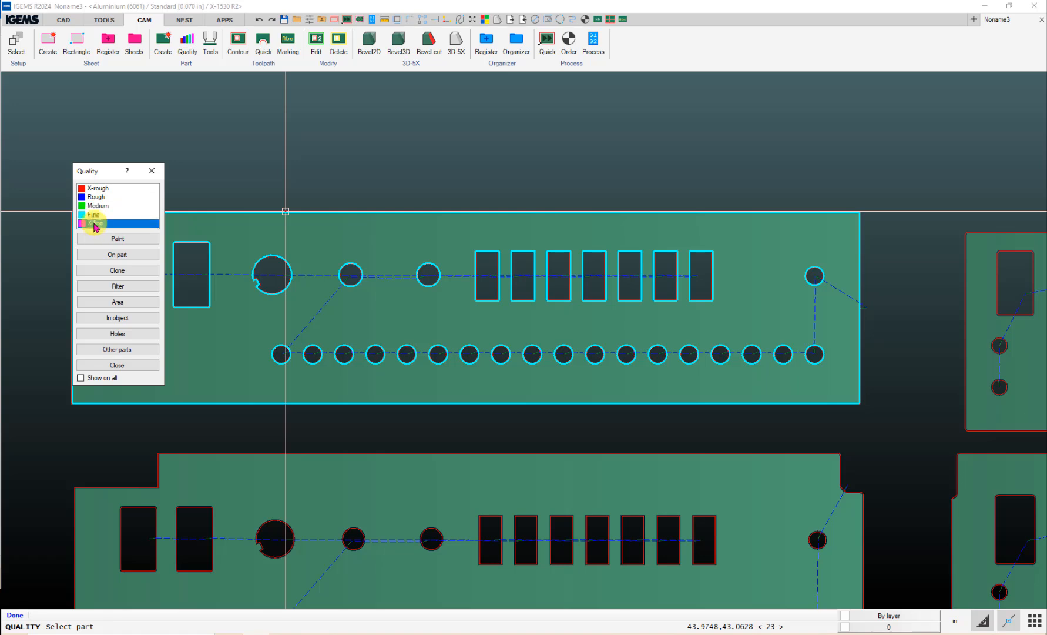
left_click(118, 333)
left_click(484, 275)
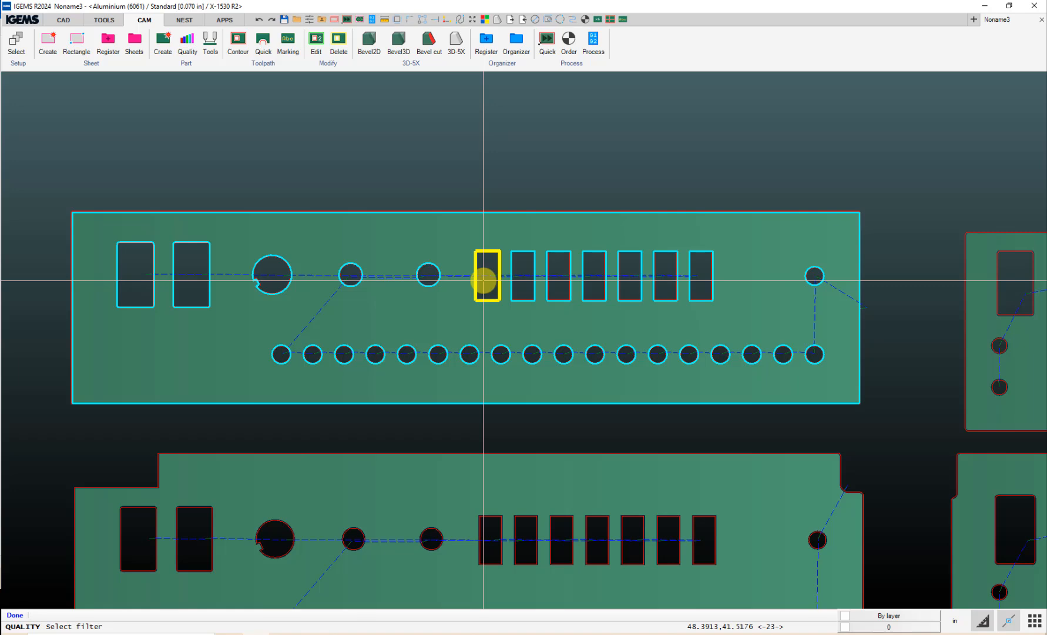
left_click_drag(47, 157, 874, 417)
right_click(889, 421)
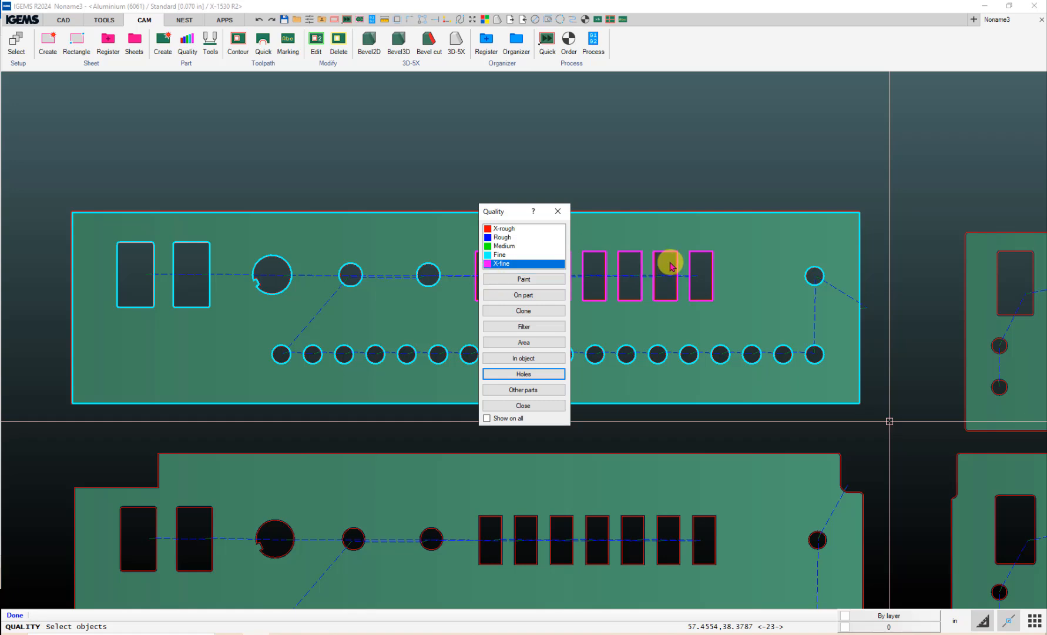
Step: Apply X-fine quality to every hole and cutout of this panel with the Holes option, without choosing a filter
left_click(528, 374)
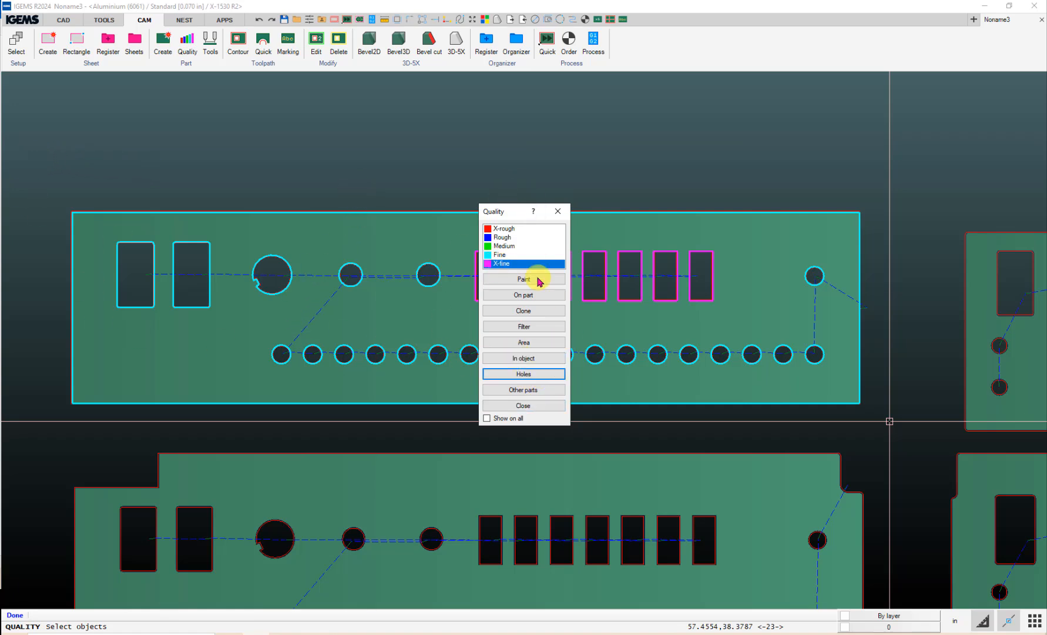
left_click(540, 375)
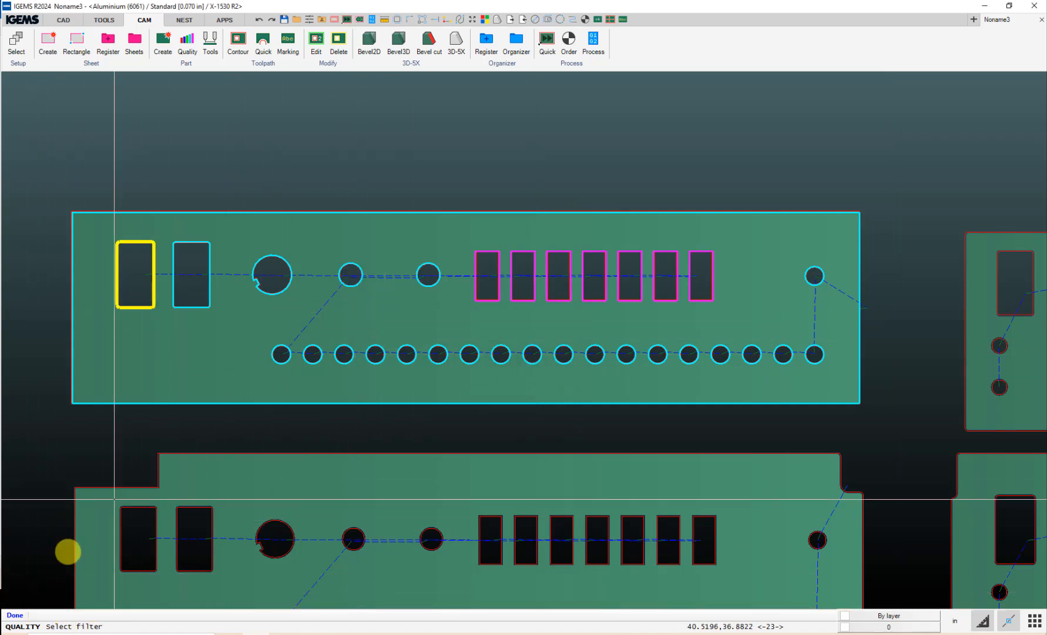
left_click(20, 615)
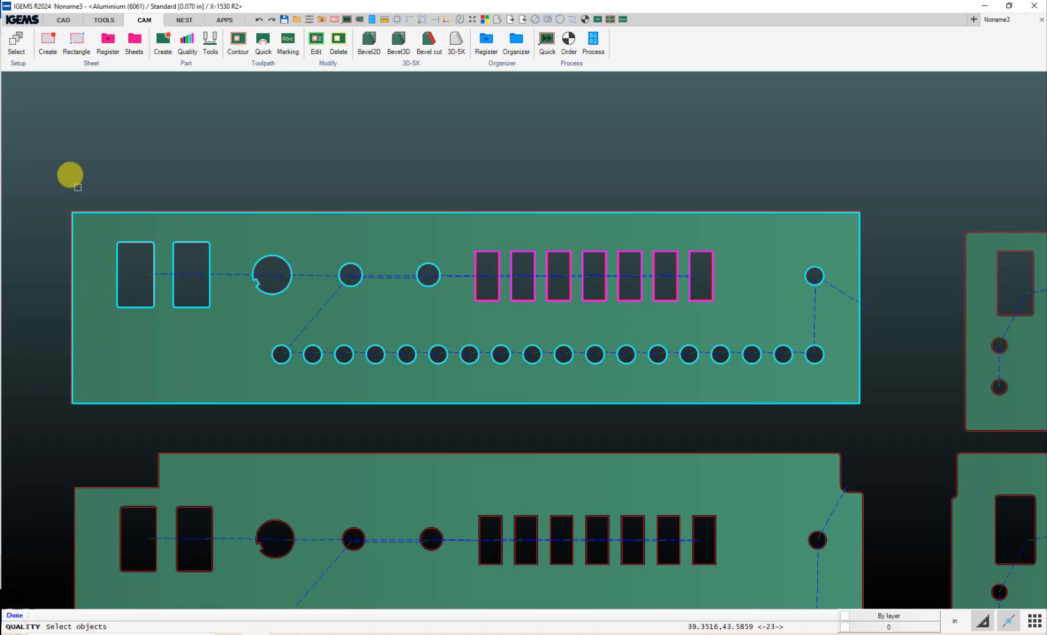
left_click_drag(39, 158, 895, 419)
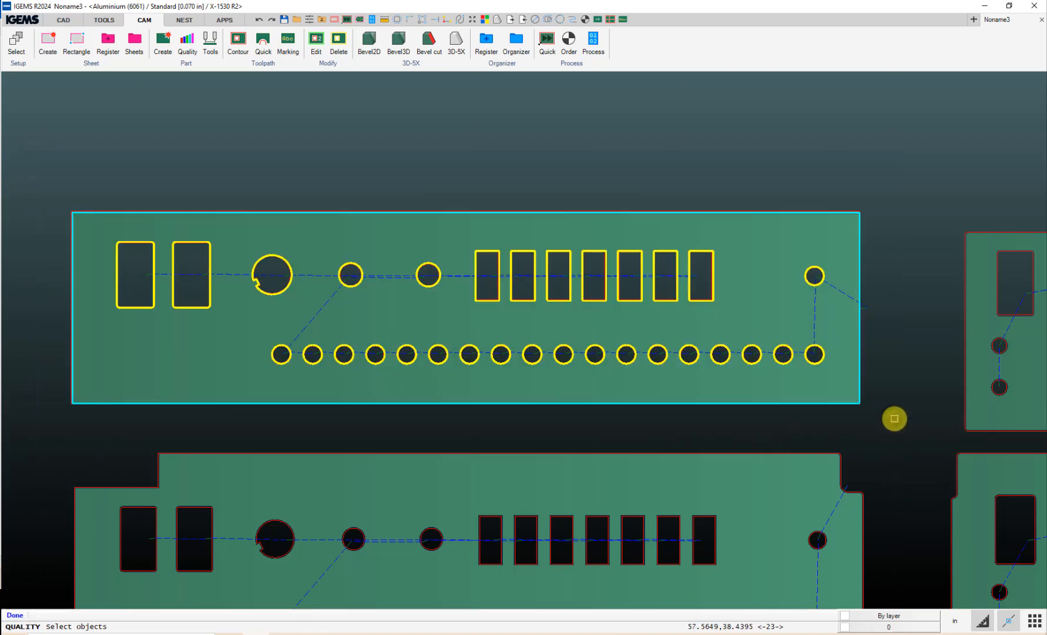
right_click(893, 420)
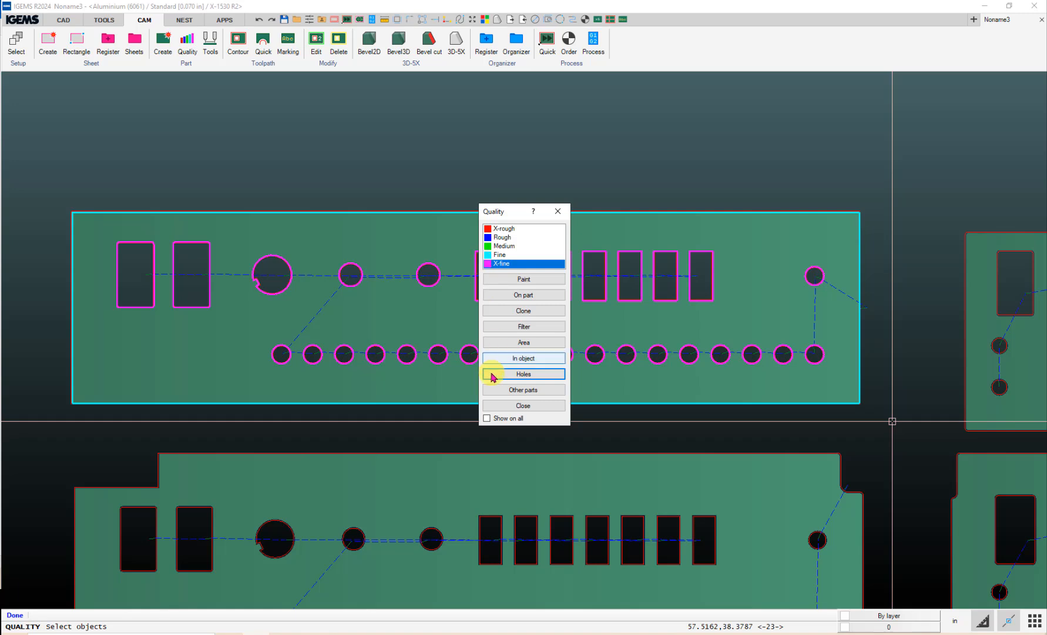
Step: Paint Fine quality along the upper half of the leftmost small hole in the panel's lower row
left_click(496, 255)
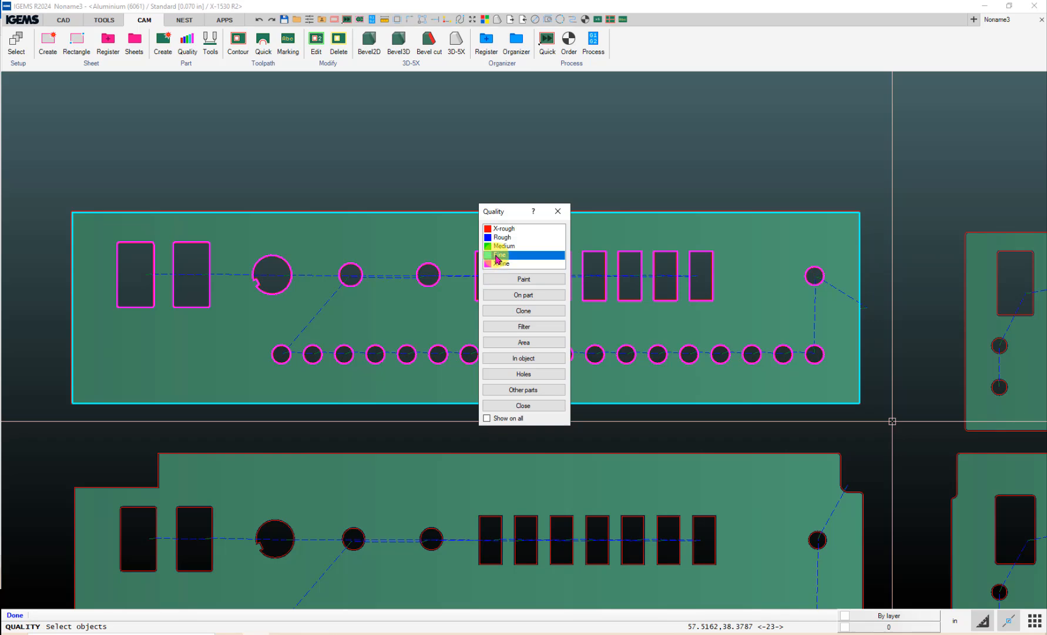
left_click(523, 279)
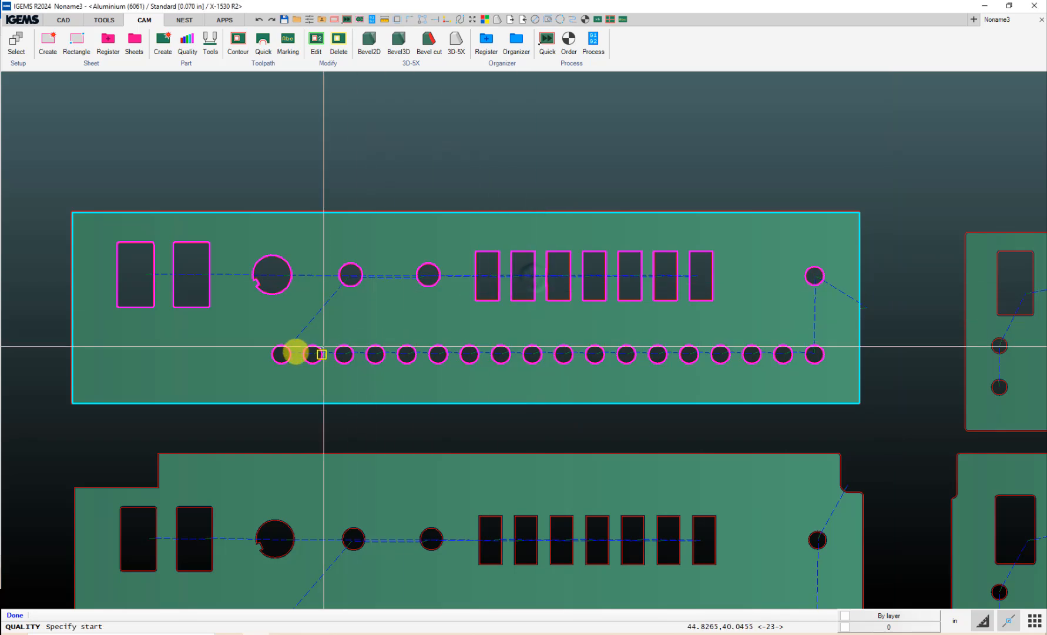
scroll(243, 353, "up", 5)
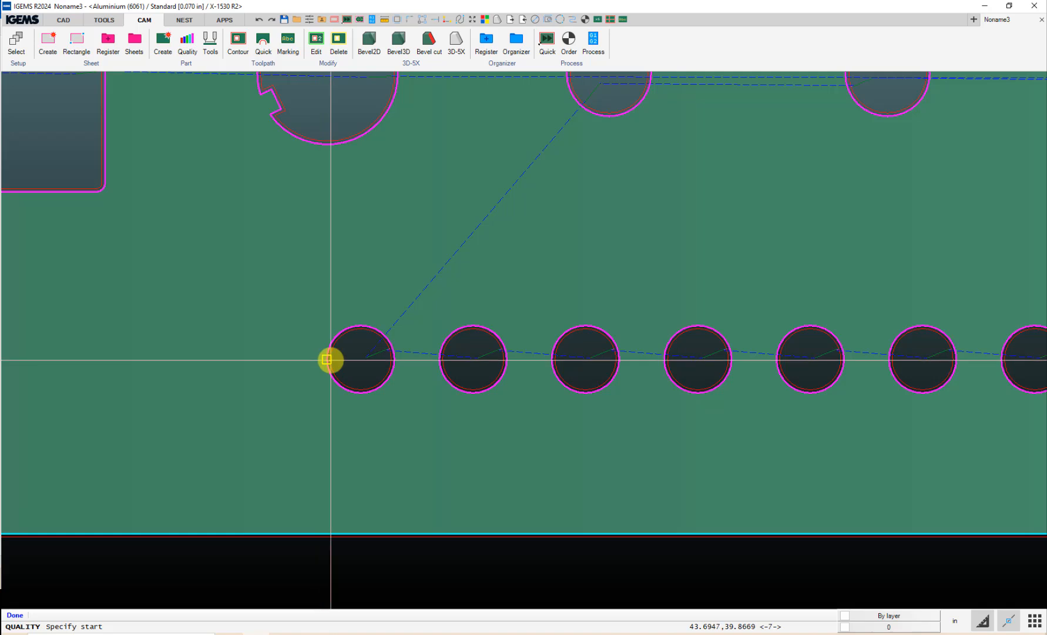
left_click(328, 359)
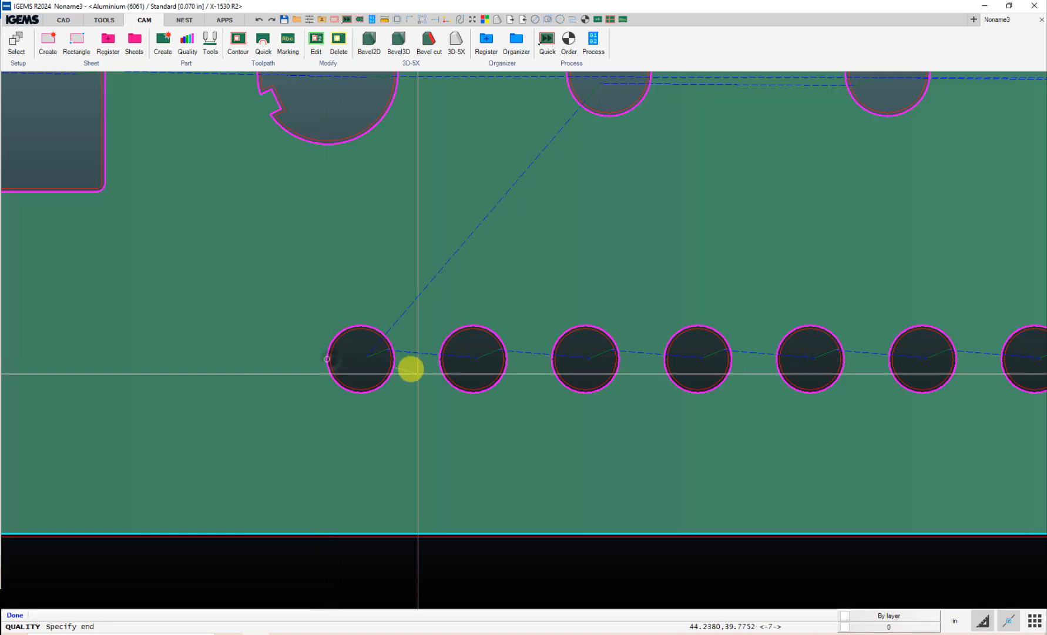
left_click(377, 271)
right_click(376, 274)
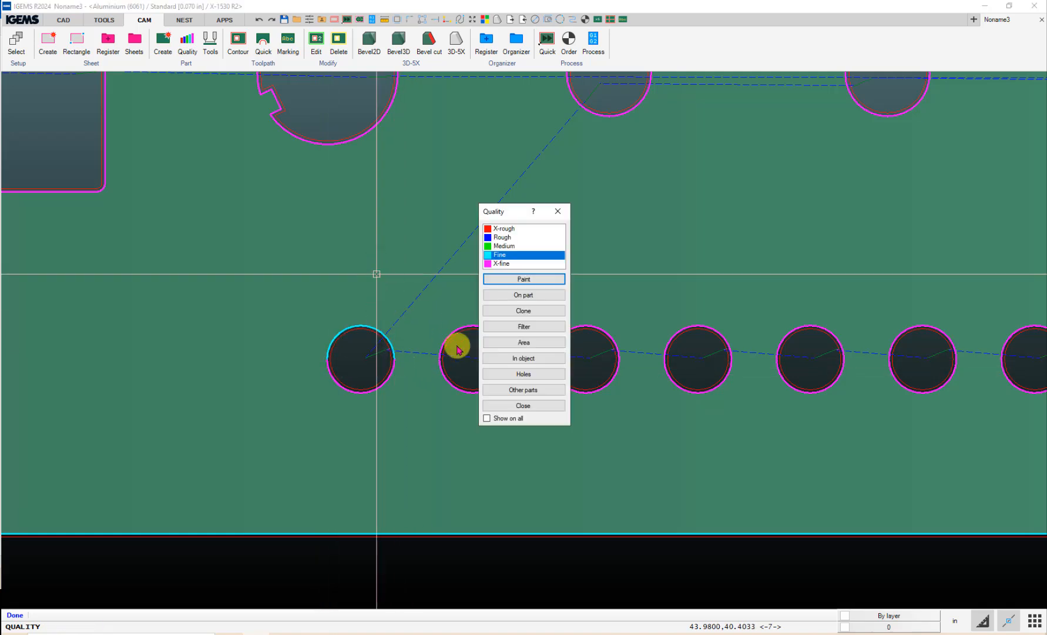
Step: Clone the leftmost small hole's quality pattern to all the other small holes in the panel's lower row
scroll(619, 374, "down", 2)
scroll(619, 374, "up", 1)
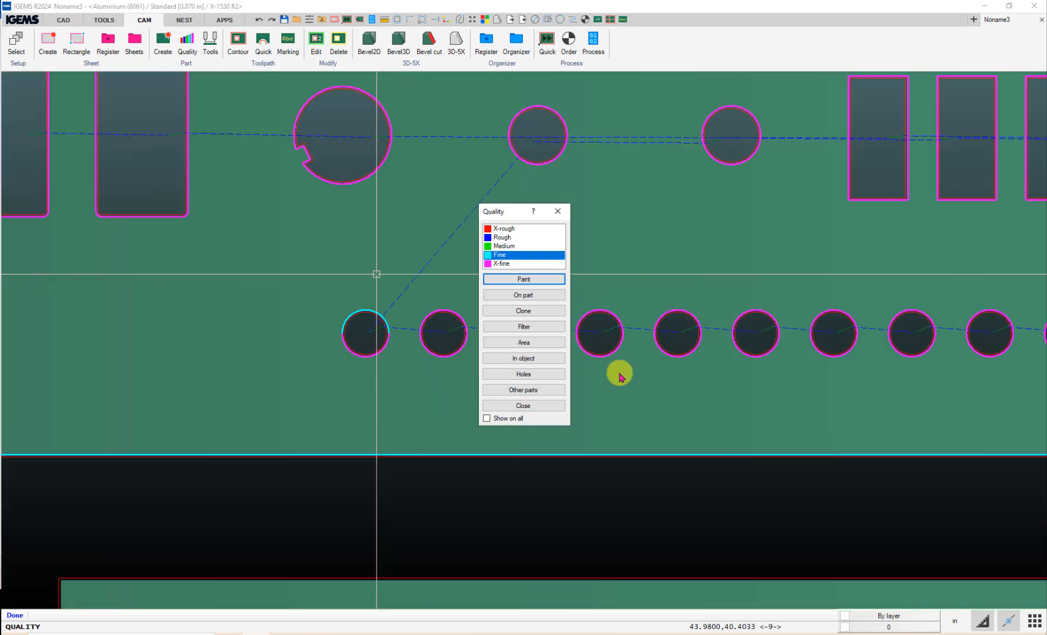
scroll(619, 374, "down", 1)
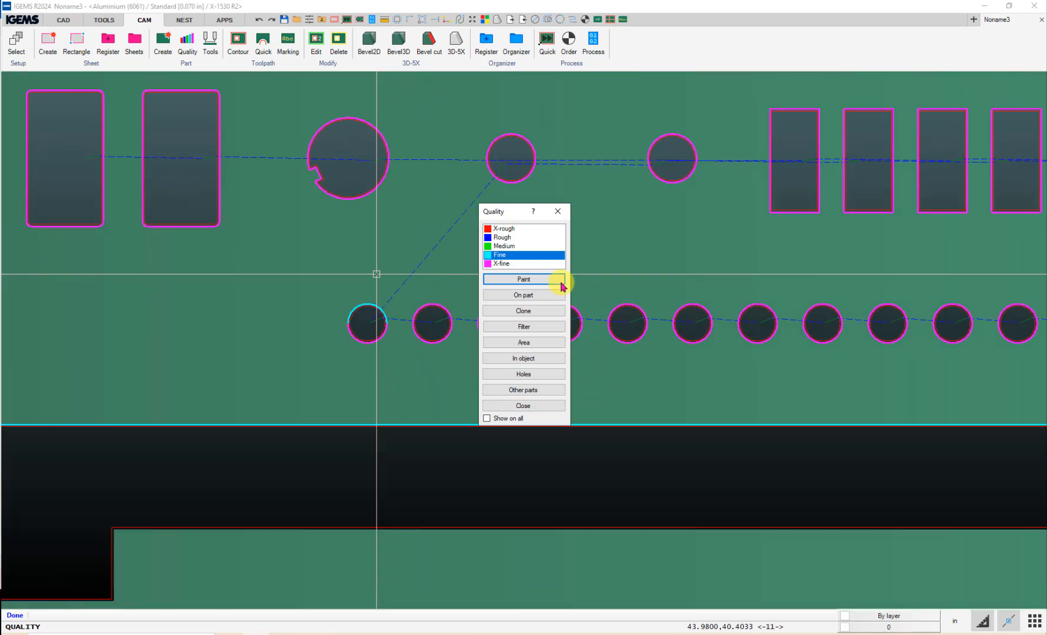
left_click(511, 312)
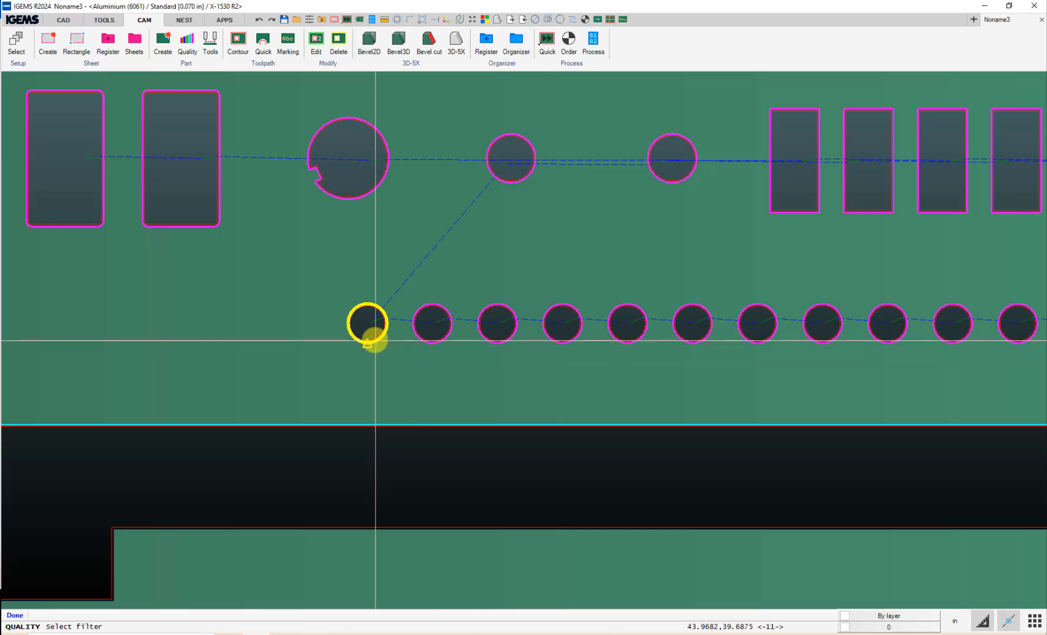
left_click(367, 323)
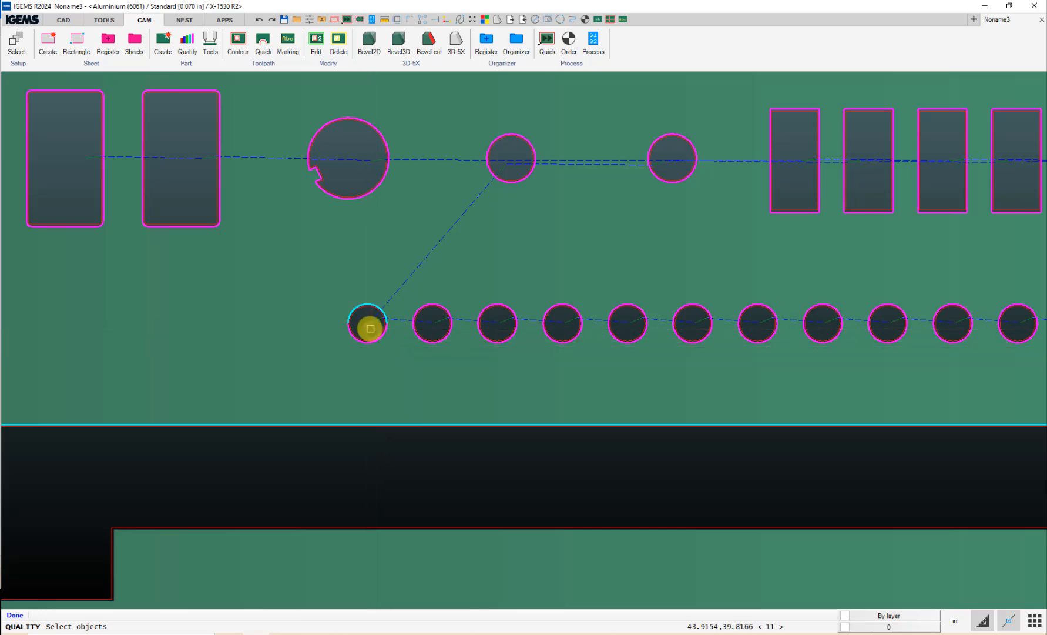
scroll(367, 322, "down", 3)
left_click_drag(336, 300, 979, 390)
right_click(976, 391)
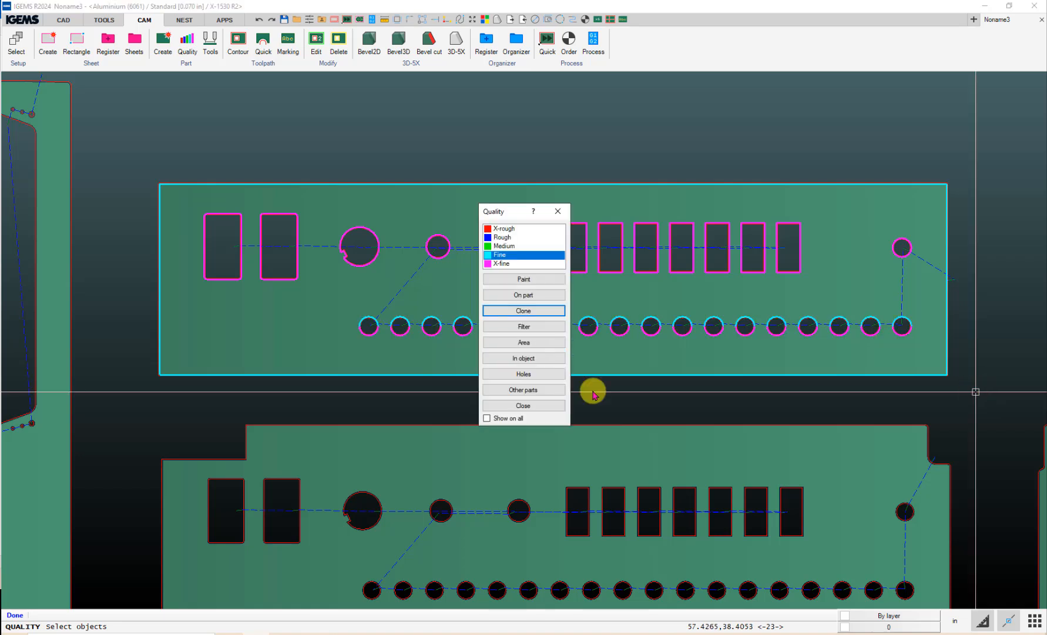